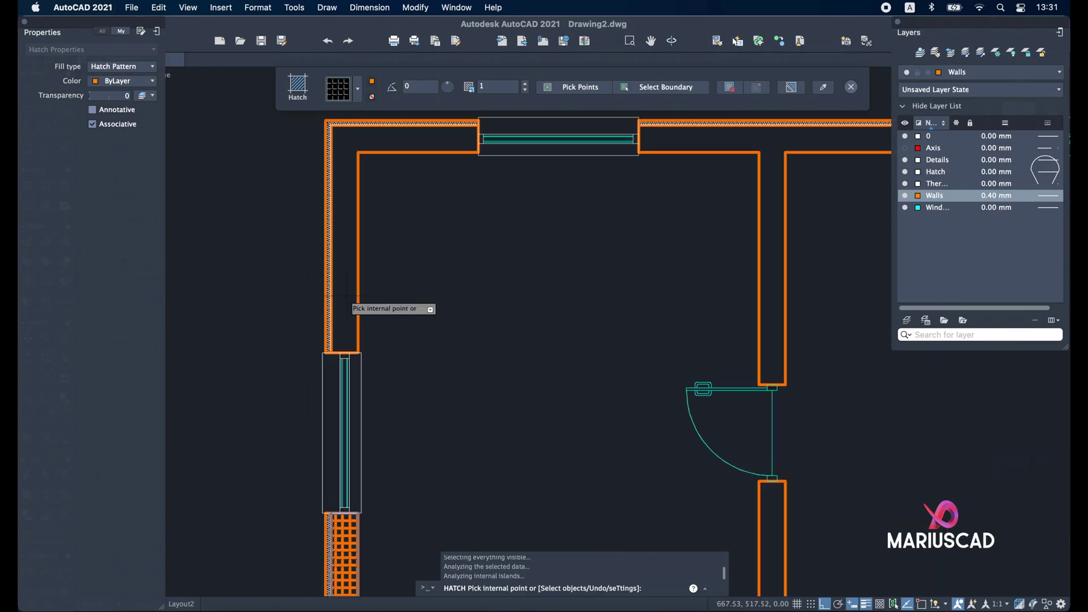
Subtract the blue solid from the part to cut the slot, then close the reference drawing
click(347, 300)
click(666, 146)
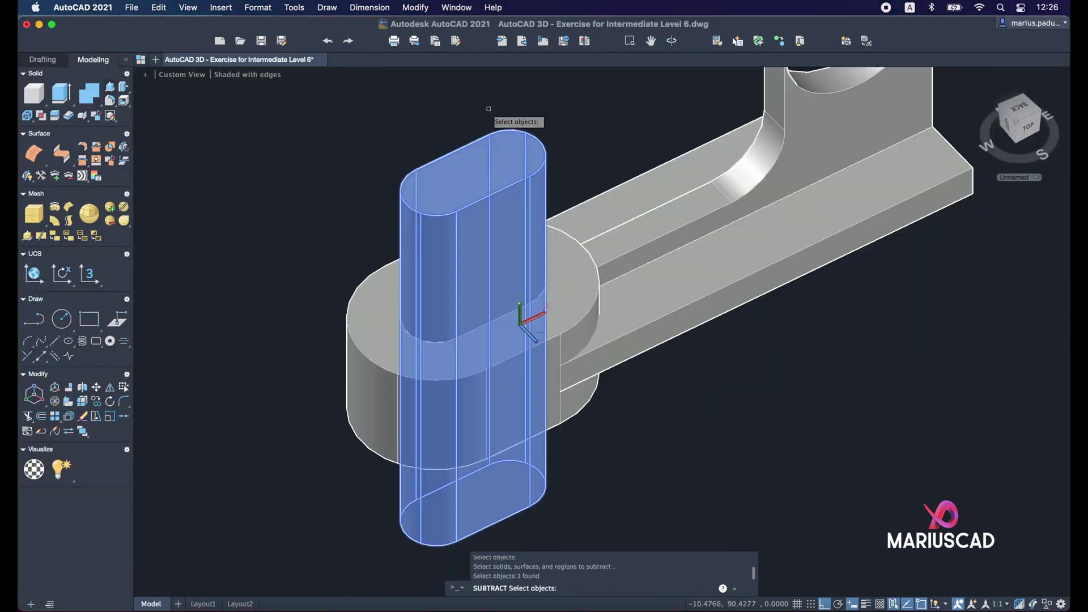
key(Return)
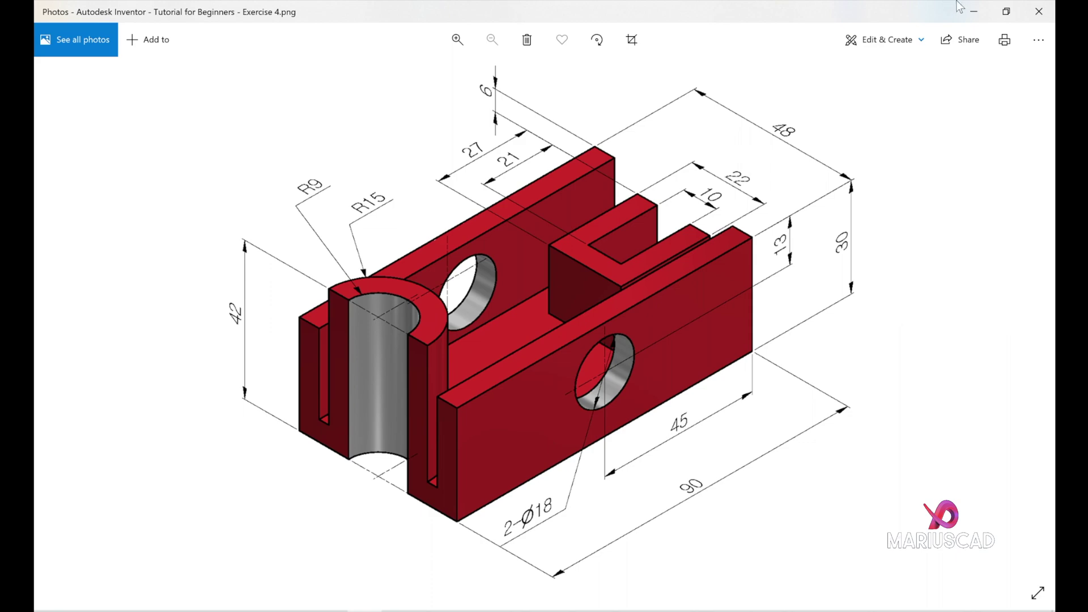
click(973, 12)
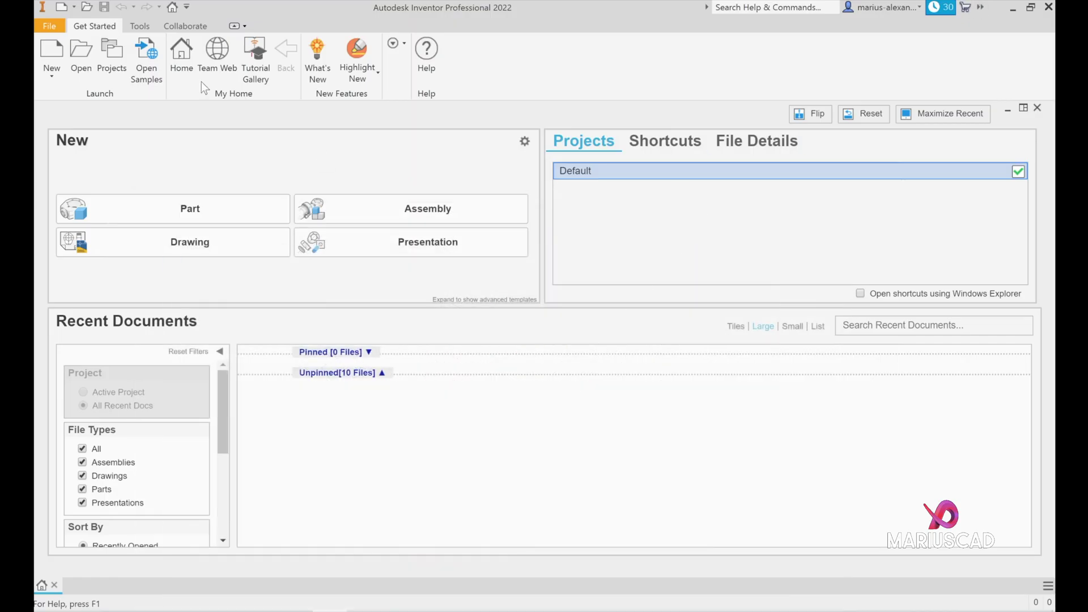
Create a new part from the Metric Standard (mm).ipt template
click(51, 72)
click(77, 96)
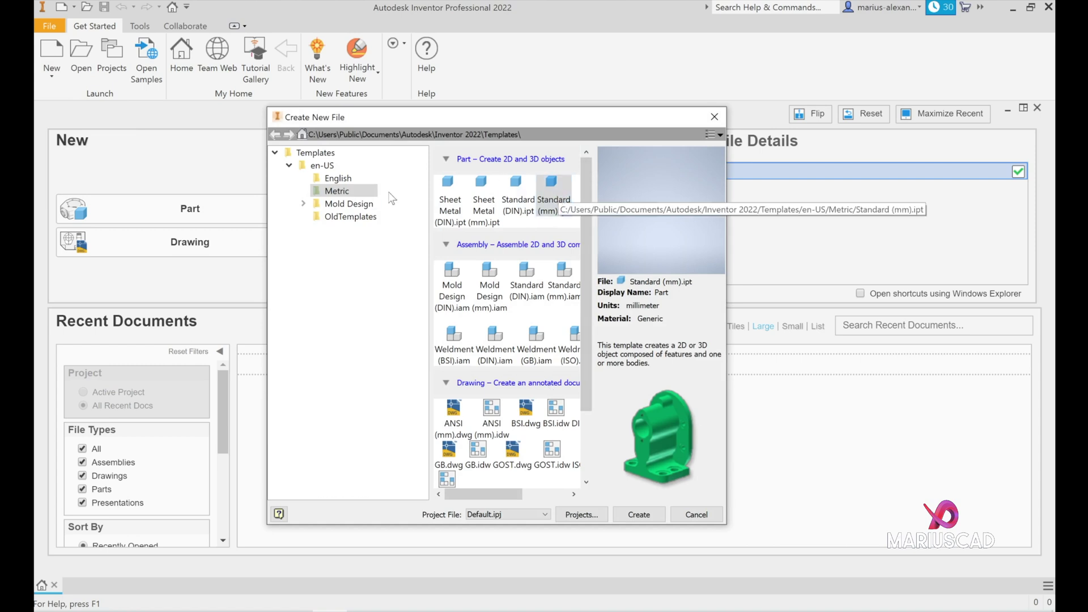
double_click(553, 192)
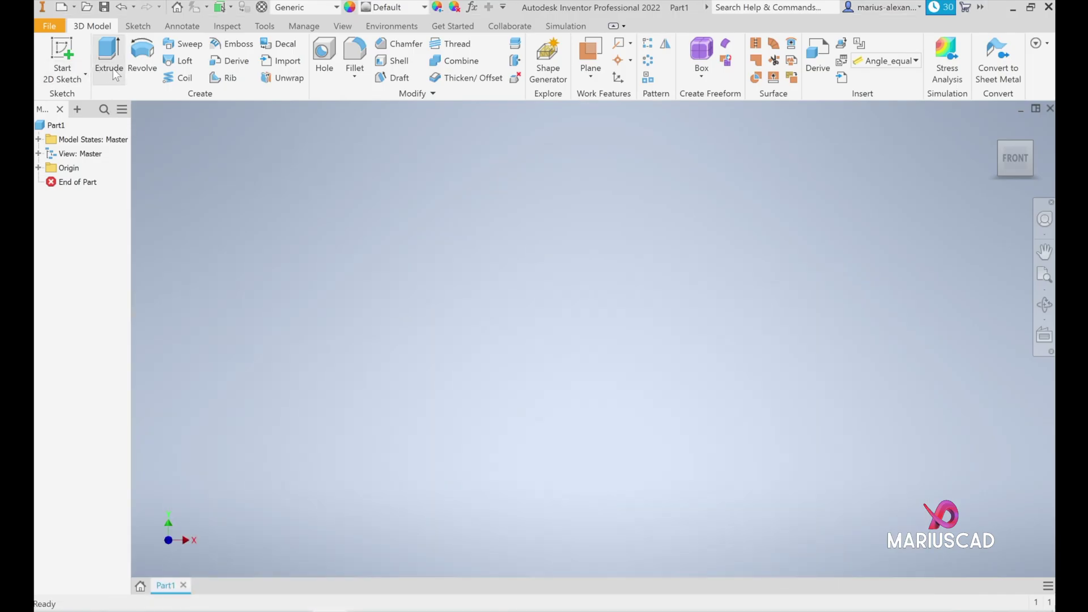
Start a 2D sketch on the XZ plane
click(69, 78)
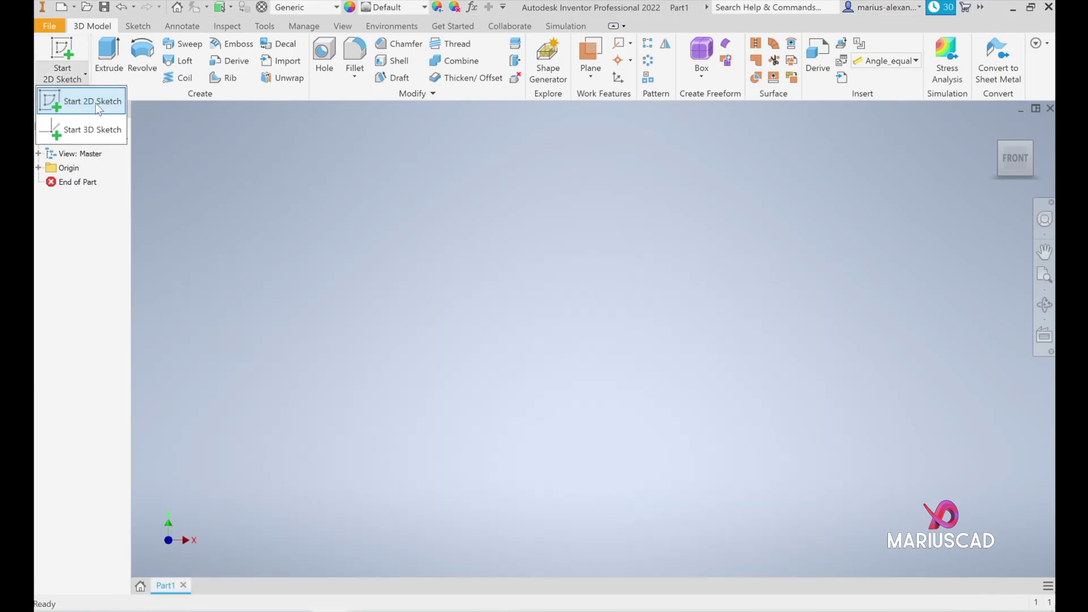
click(76, 102)
click(580, 389)
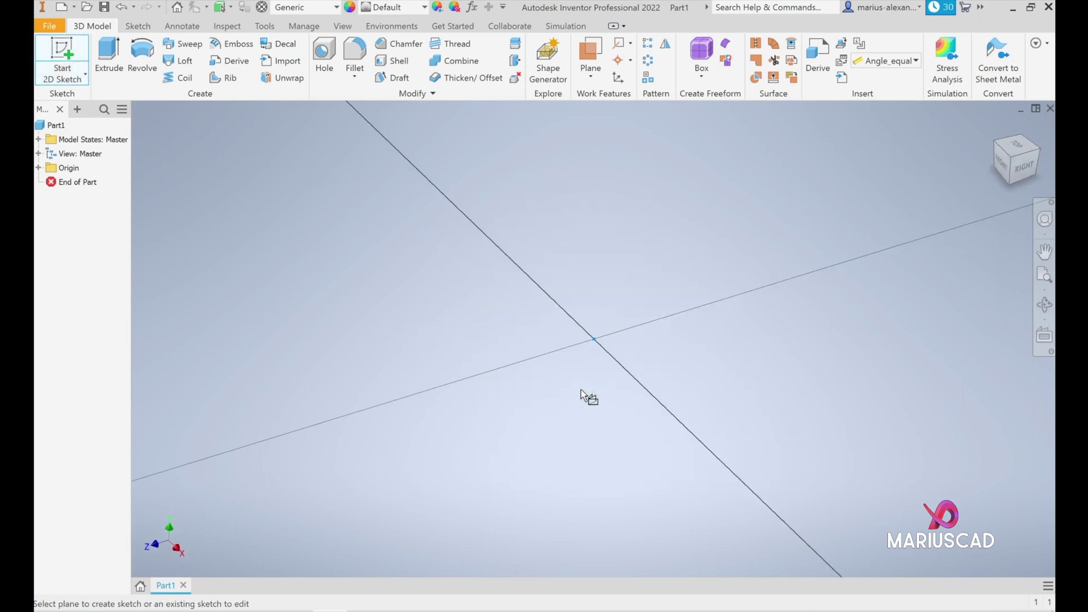
Draw a 90 × 48 mm two-point rectangle, then bring up the reference drawing
key(r)
click(187, 129)
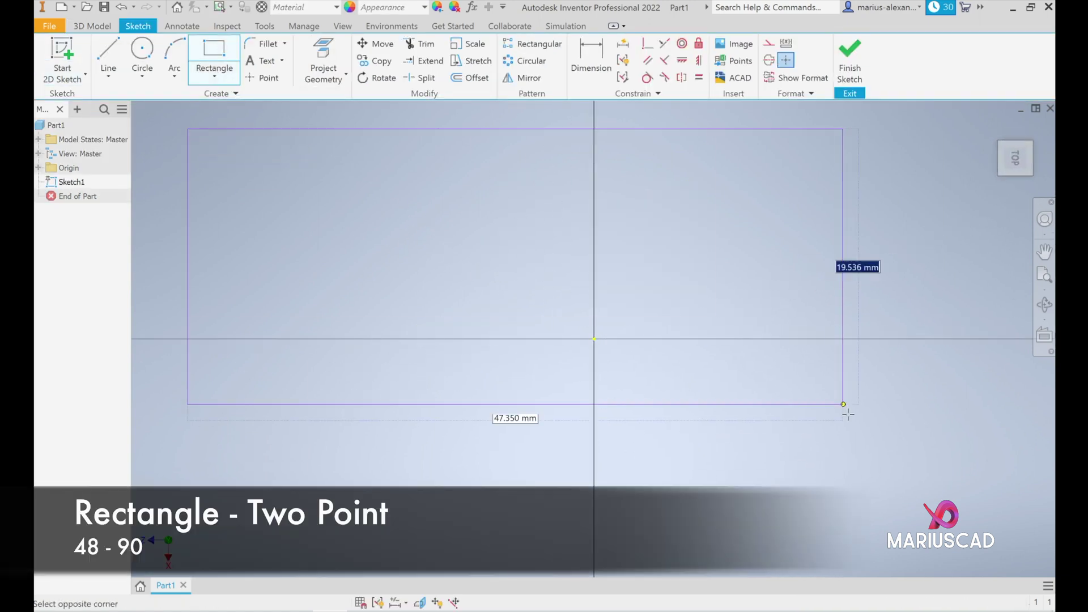
text(48)
key(Tab)
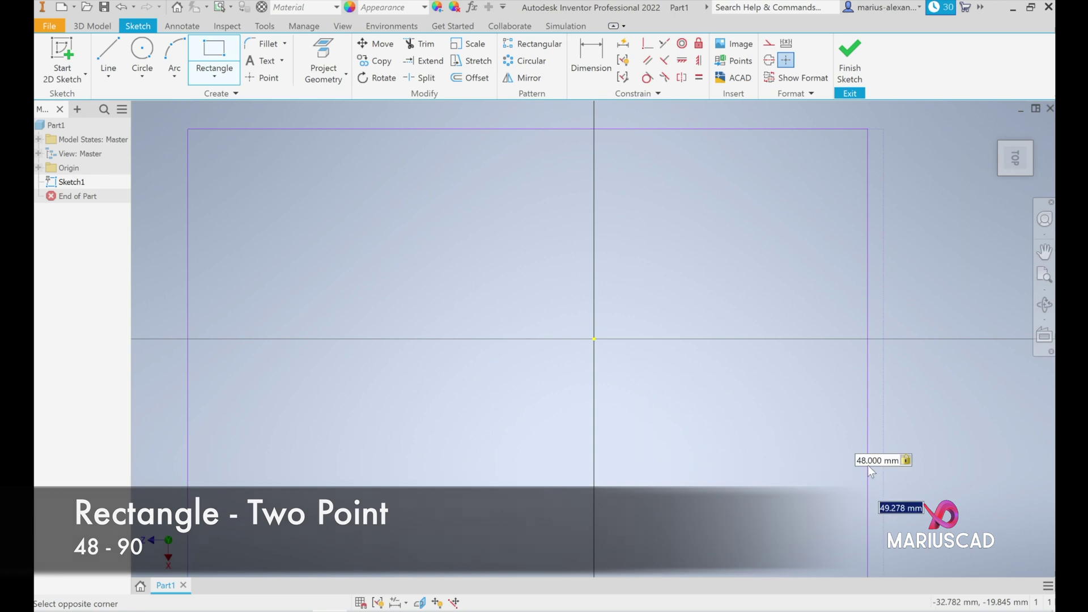
text(90)
key(Tab)
key(Return)
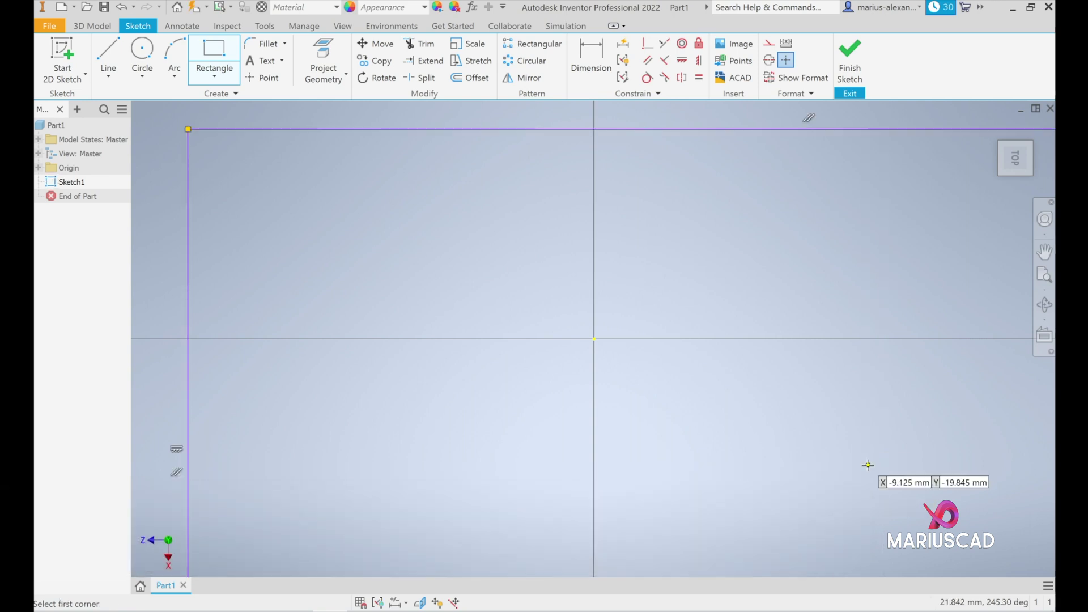
scroll(730, 351, up, 3)
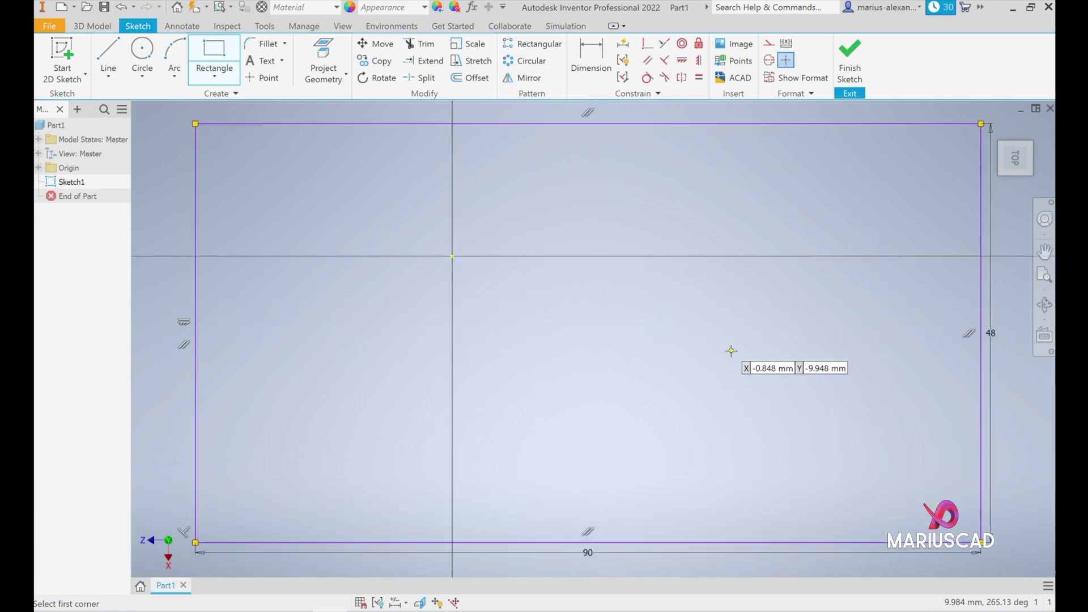
key(alt+Tab)
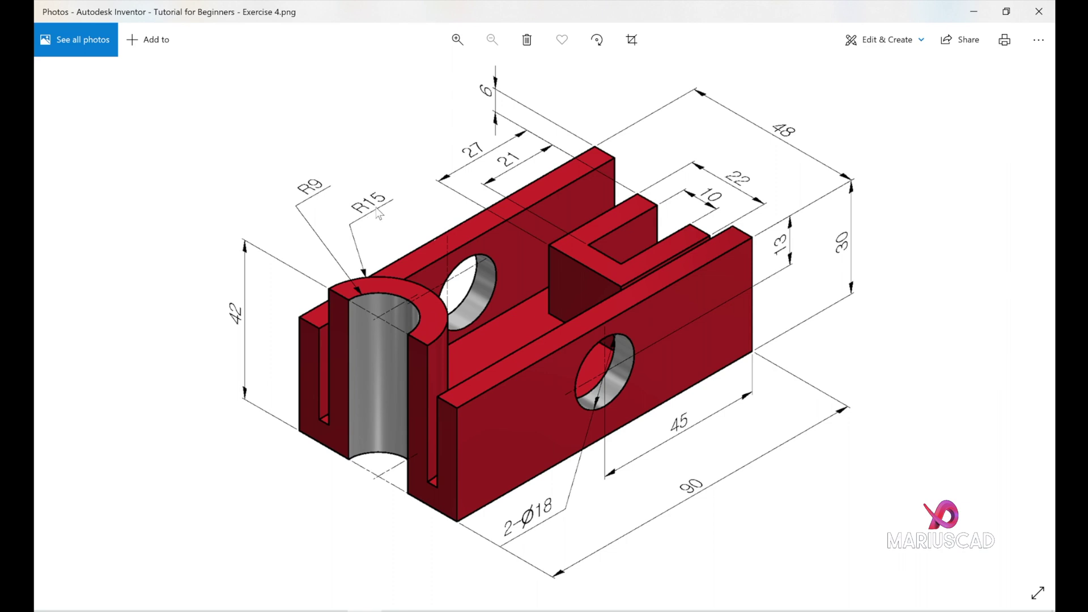
Draw concentric 18 mm and 30 mm center-point circles on the rectangle's left edge
click(978, 10)
click(142, 75)
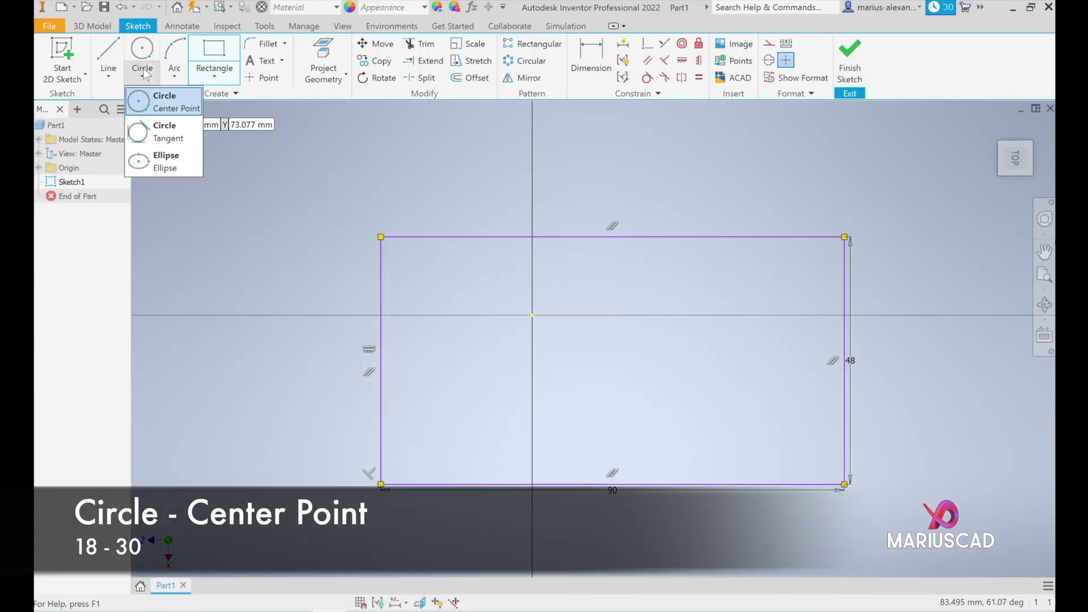
click(166, 101)
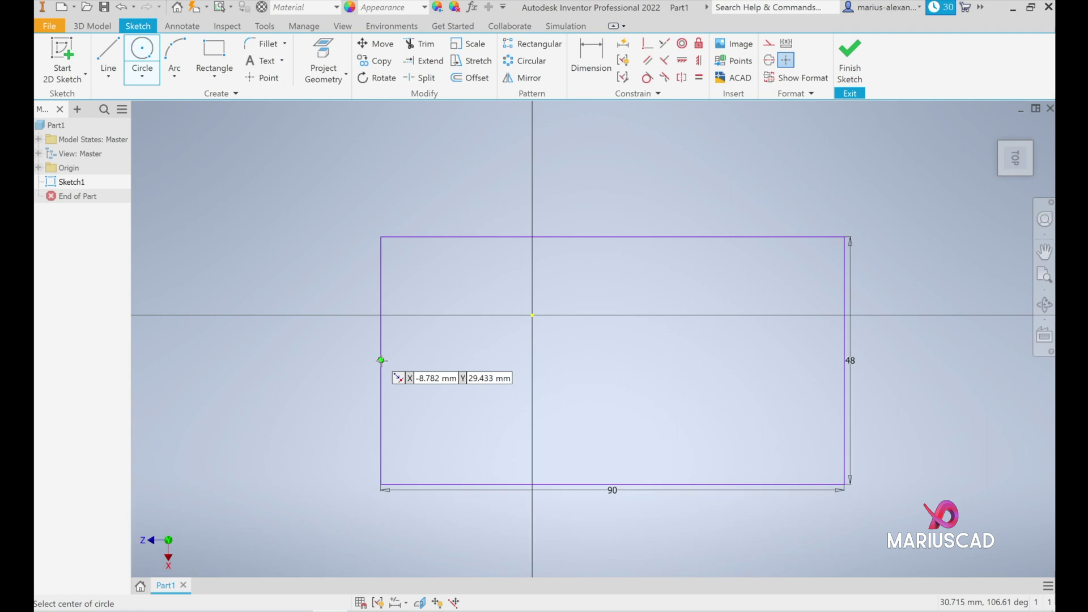
click(381, 359)
text(18)
key(Return)
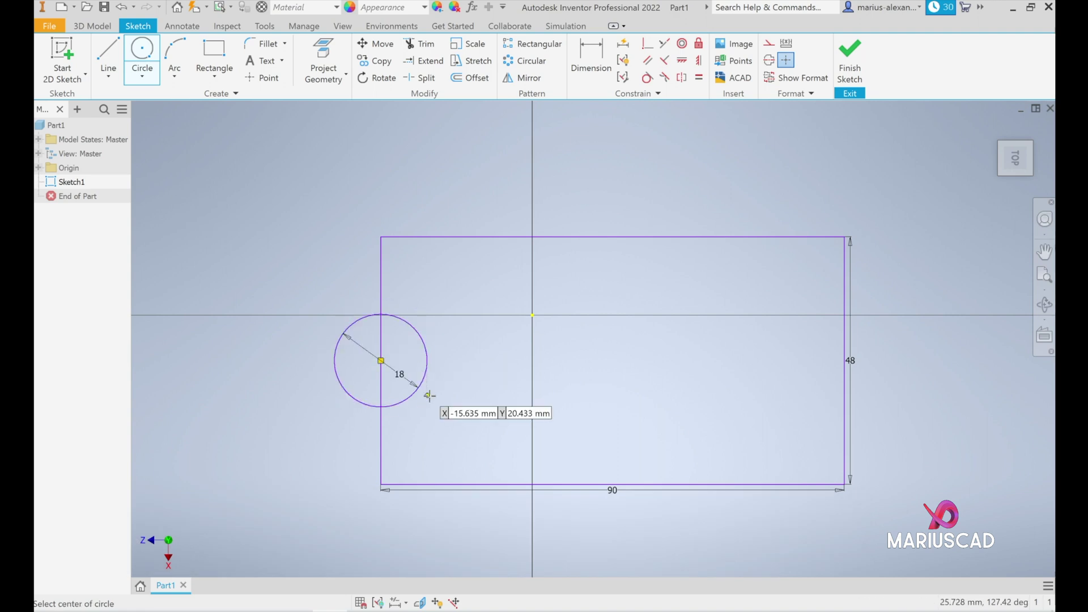
click(381, 360)
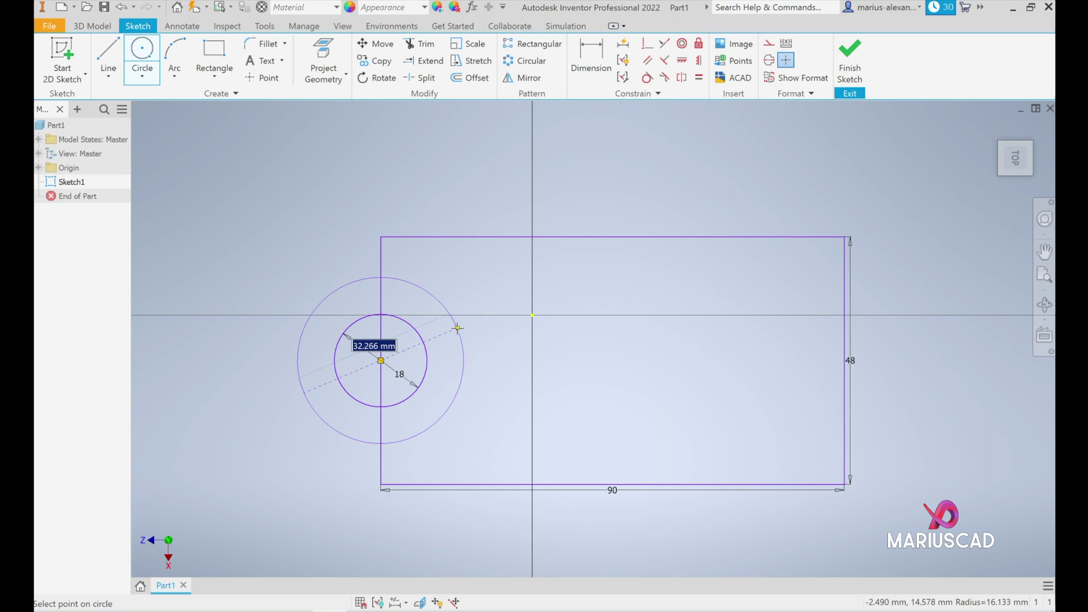
text(30)
key(Return)
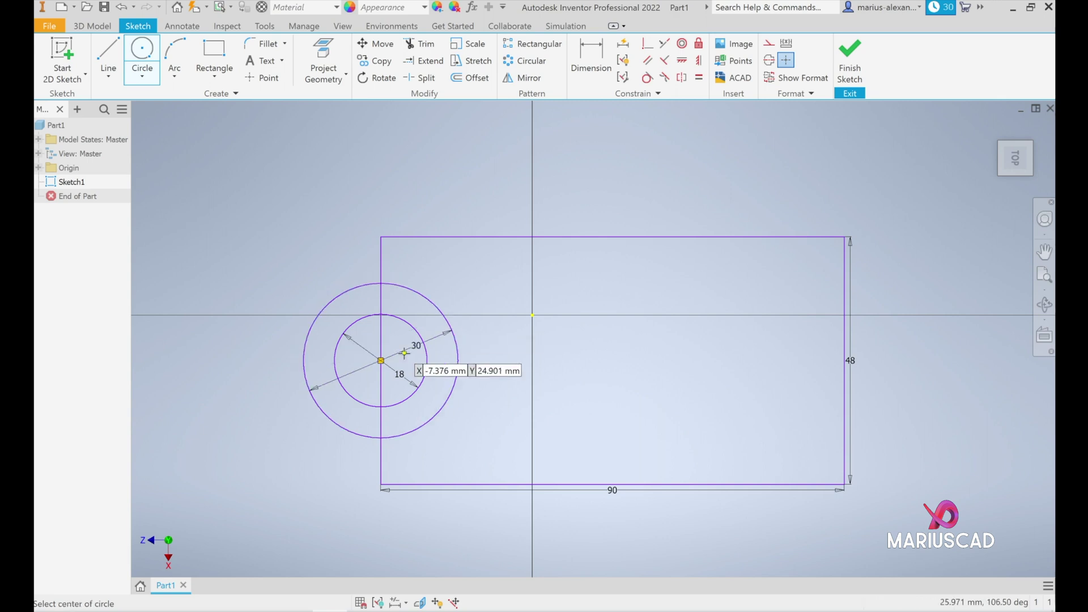
click(419, 44)
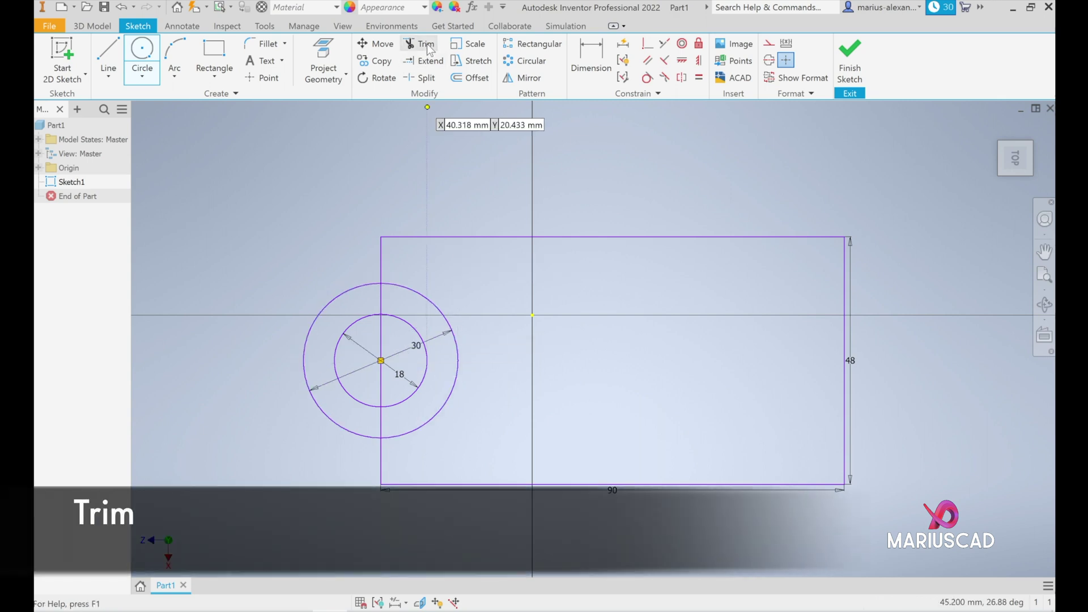
Trim away the left halves of the 30 mm and 18 mm circles, leaving semicircular arcs
click(340, 301)
click(350, 330)
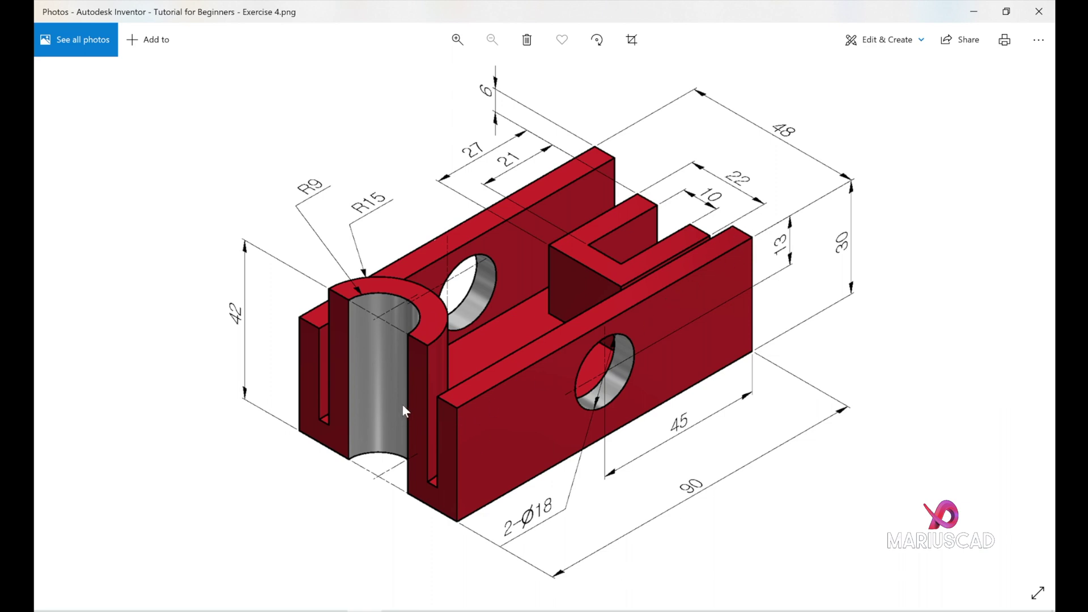
Draw a 90 × 6 mm strip along the bottom edge of the outline
click(994, 9)
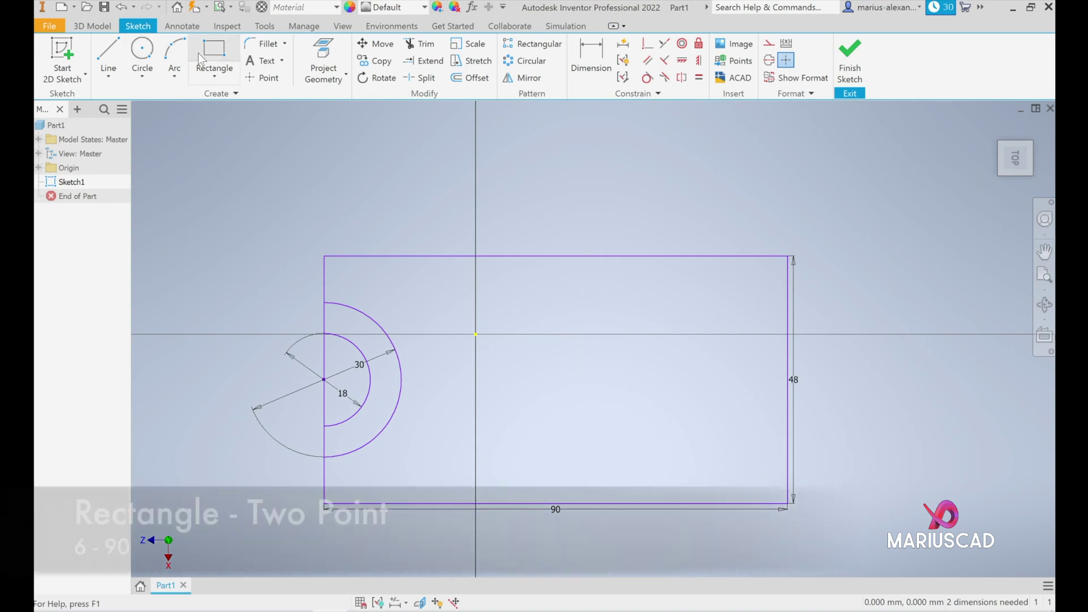
click(223, 72)
click(238, 102)
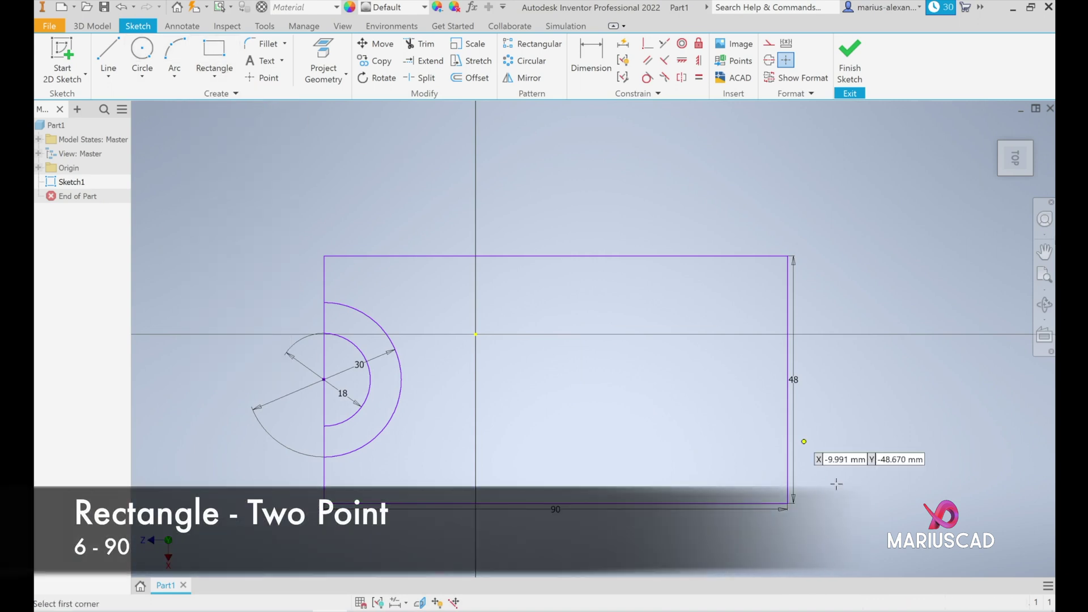
click(787, 502)
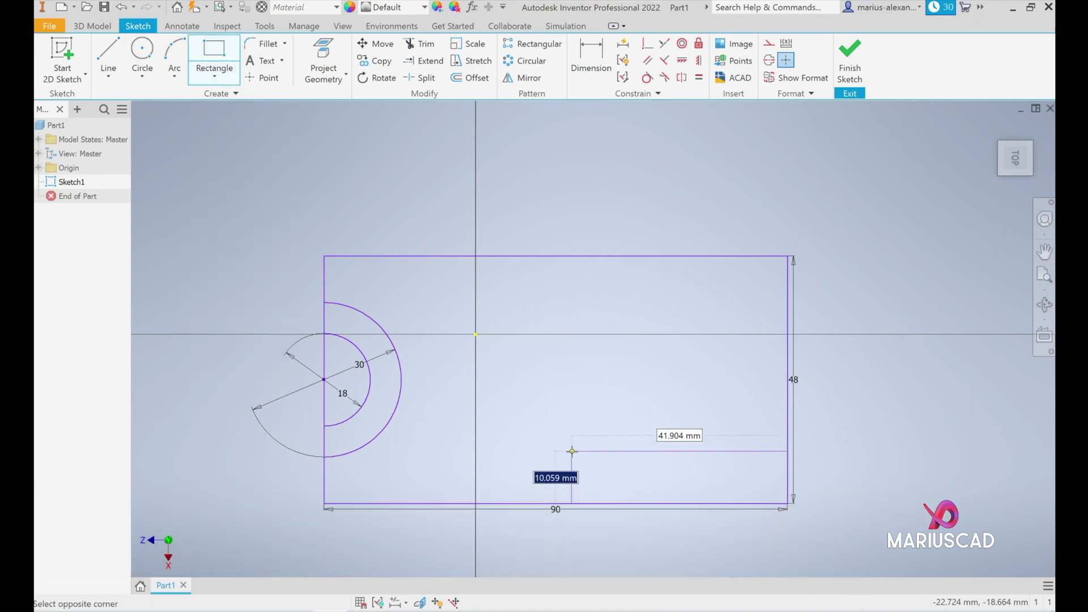
text(6)
key(Tab)
text(90)
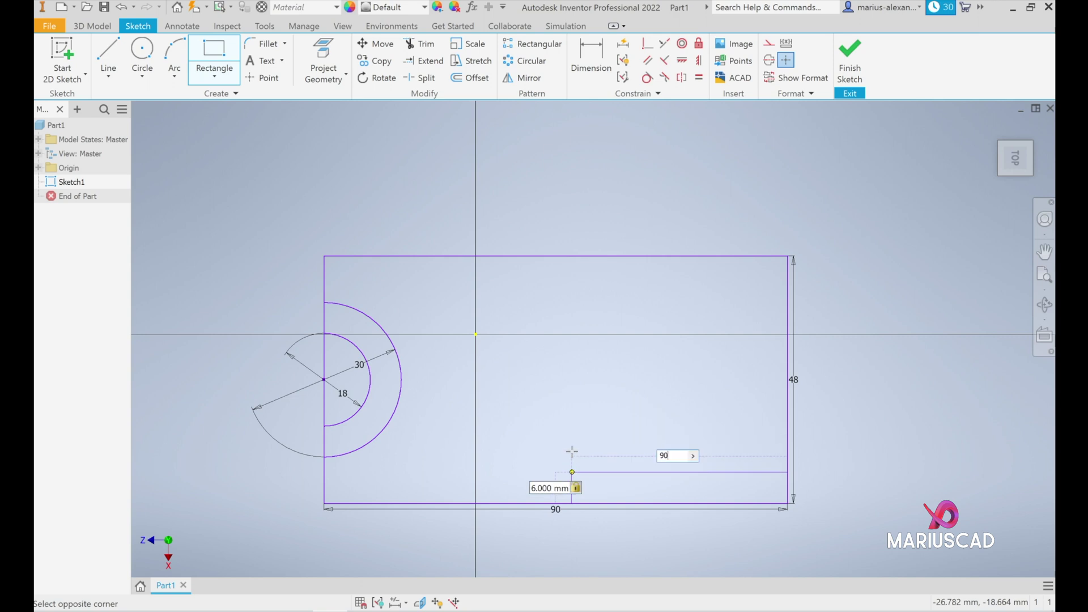
key(Return)
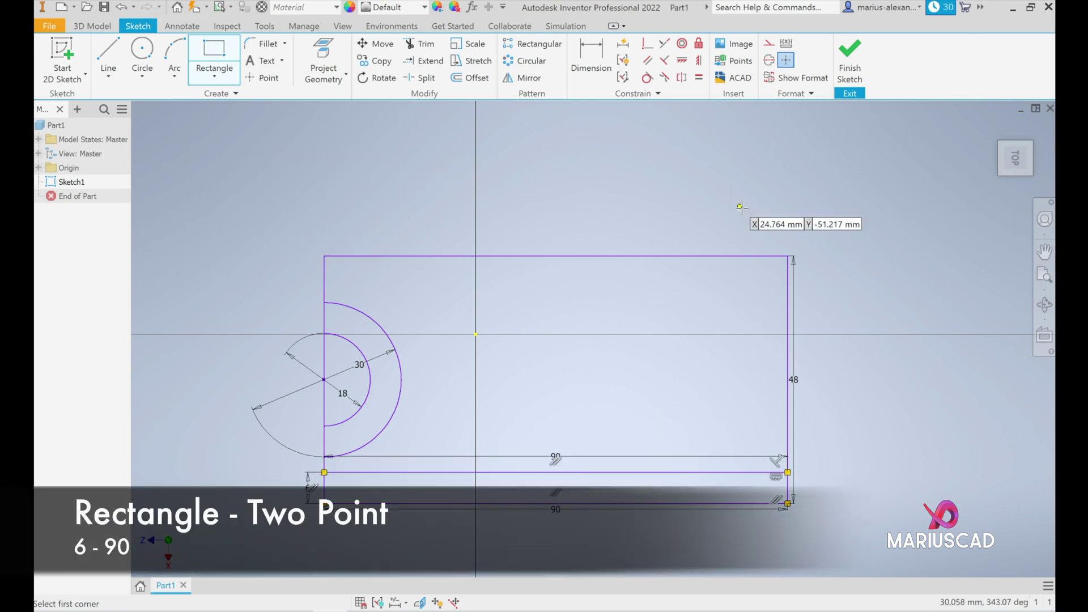
Draw a matching 90 × 6 mm strip along the top edge and check the reference
click(789, 257)
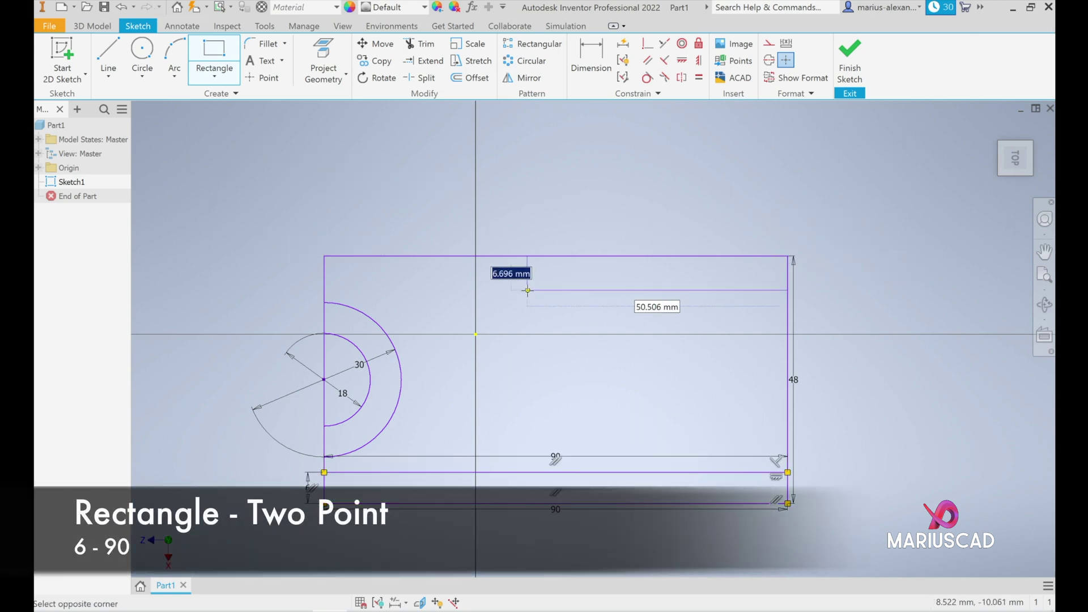
text(6)
key(Tab)
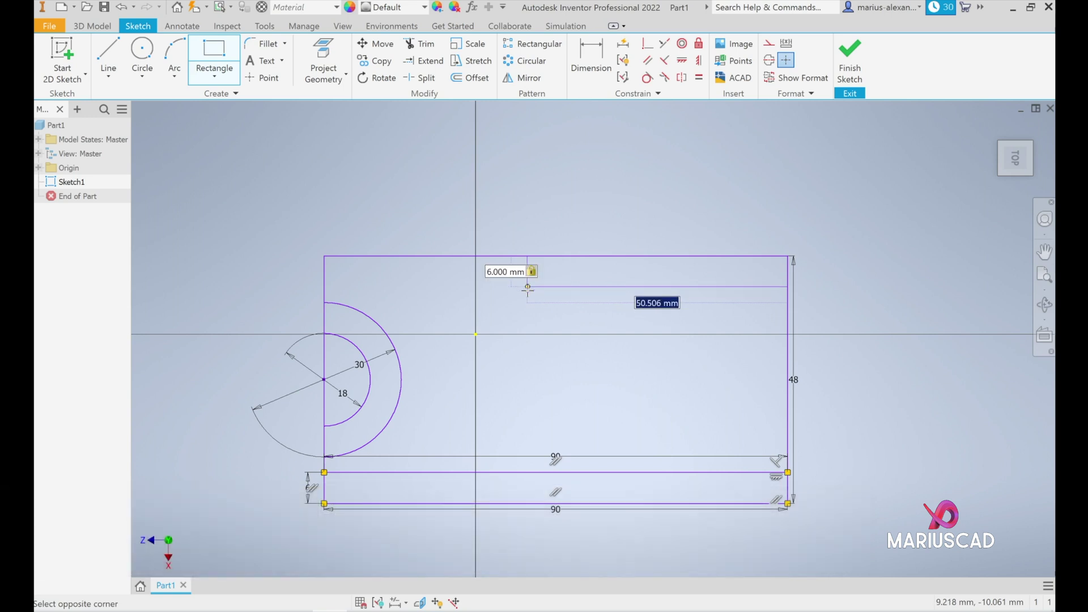
text(90)
key(Return)
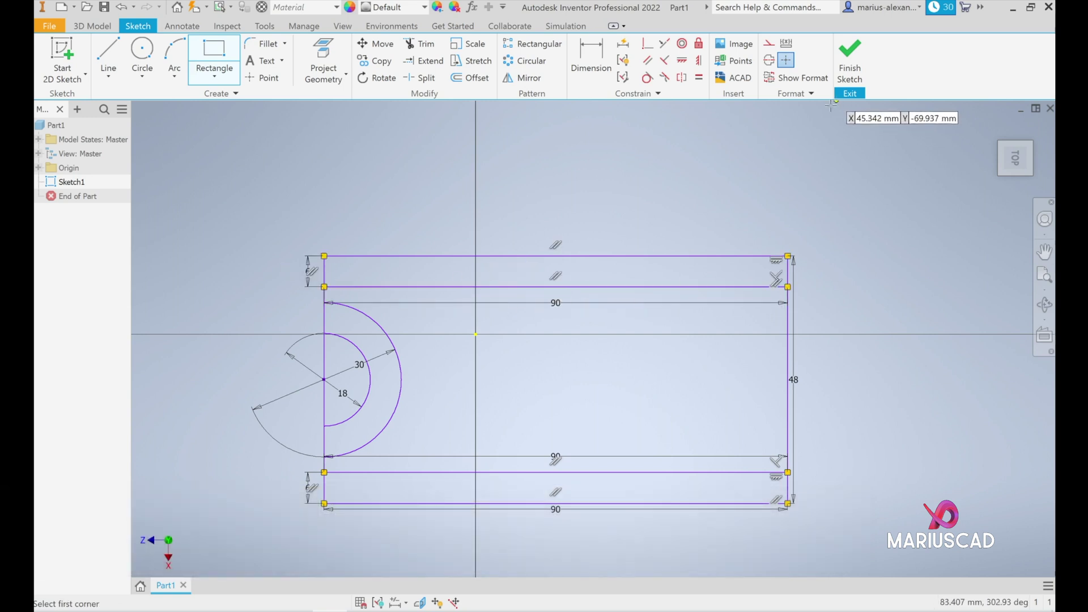
key(alt+Tab)
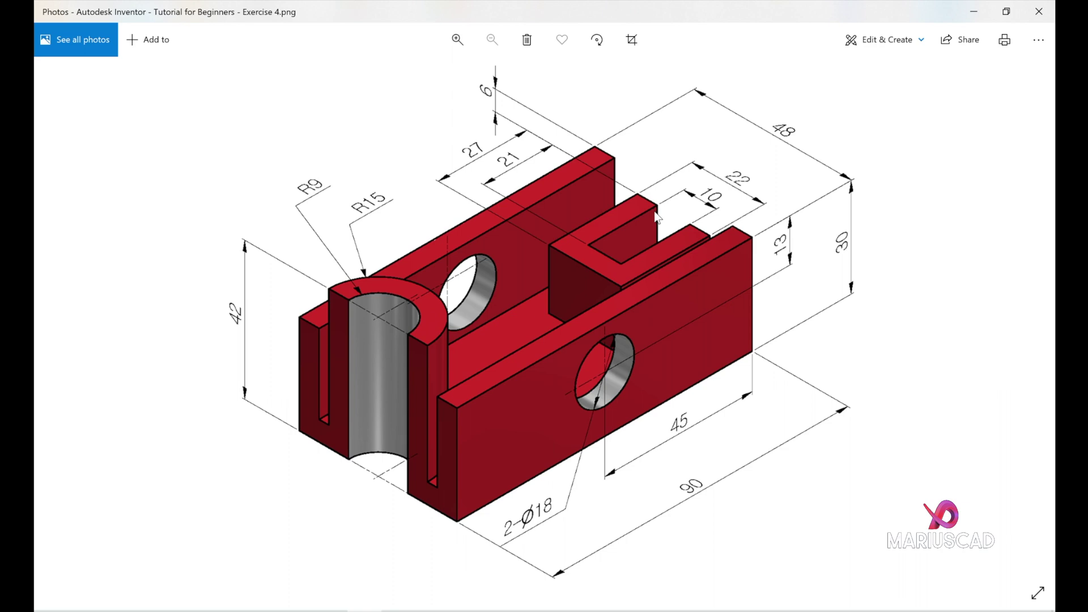
click(973, 11)
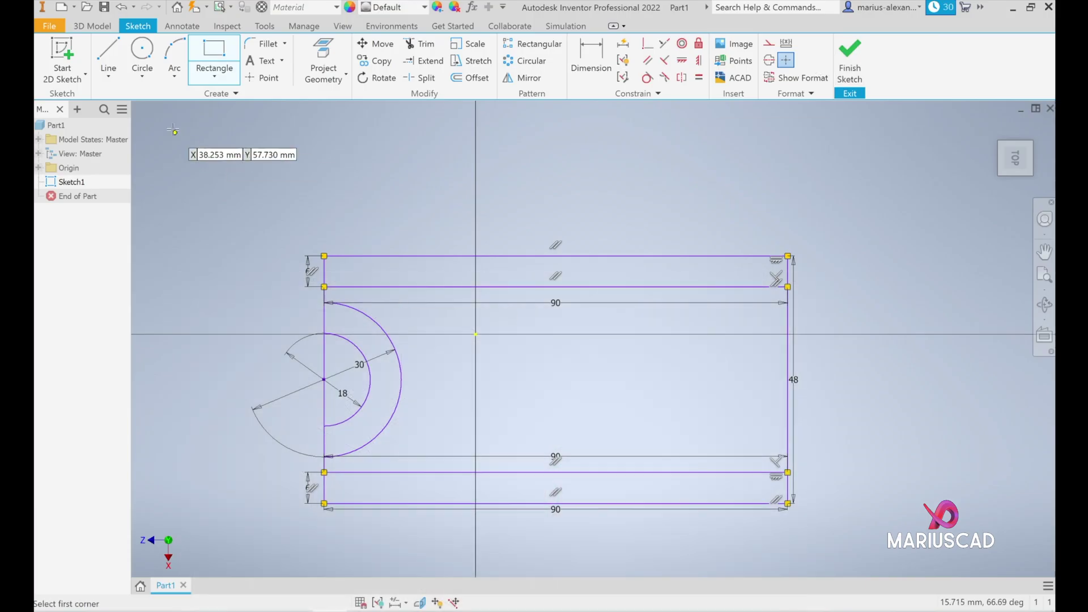
Draw a small 21 × 10 mm rectangle inside the outline
click(584, 348)
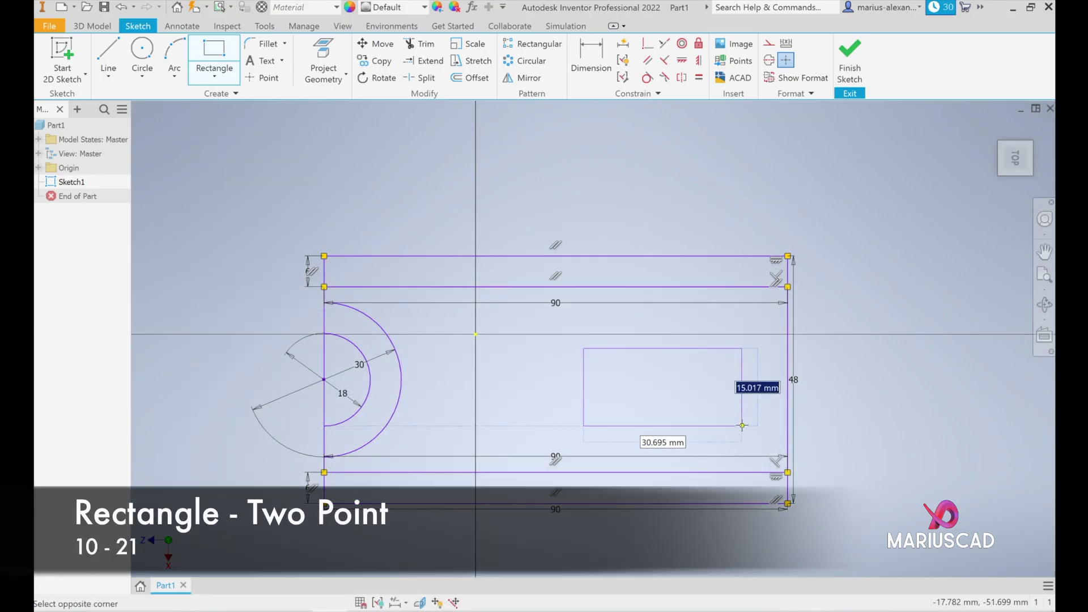
text(15)
key(Tab)
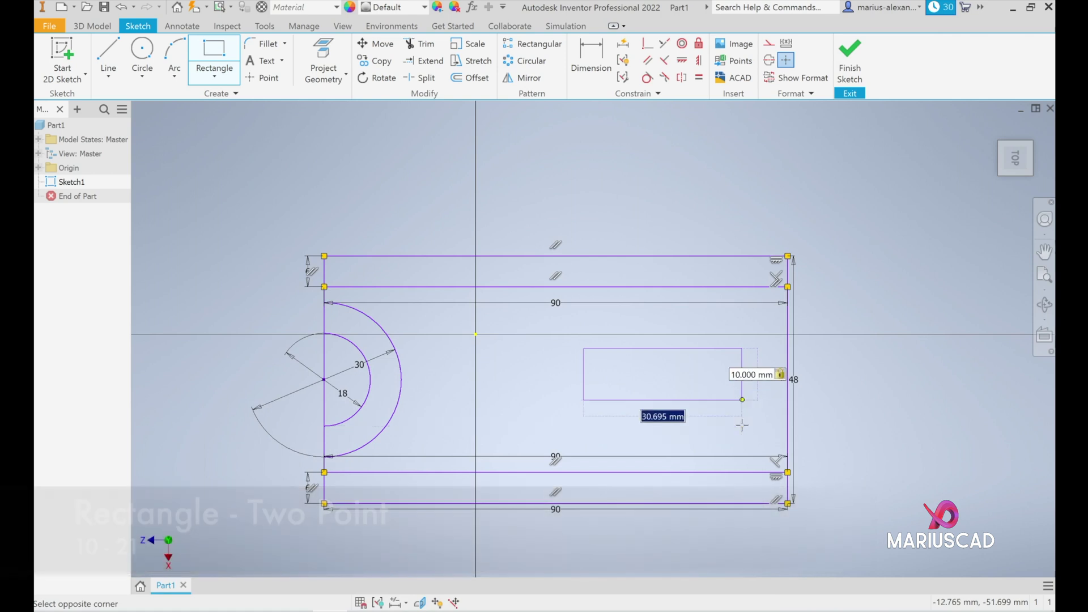
text(25)
key(Return)
key(Escape)
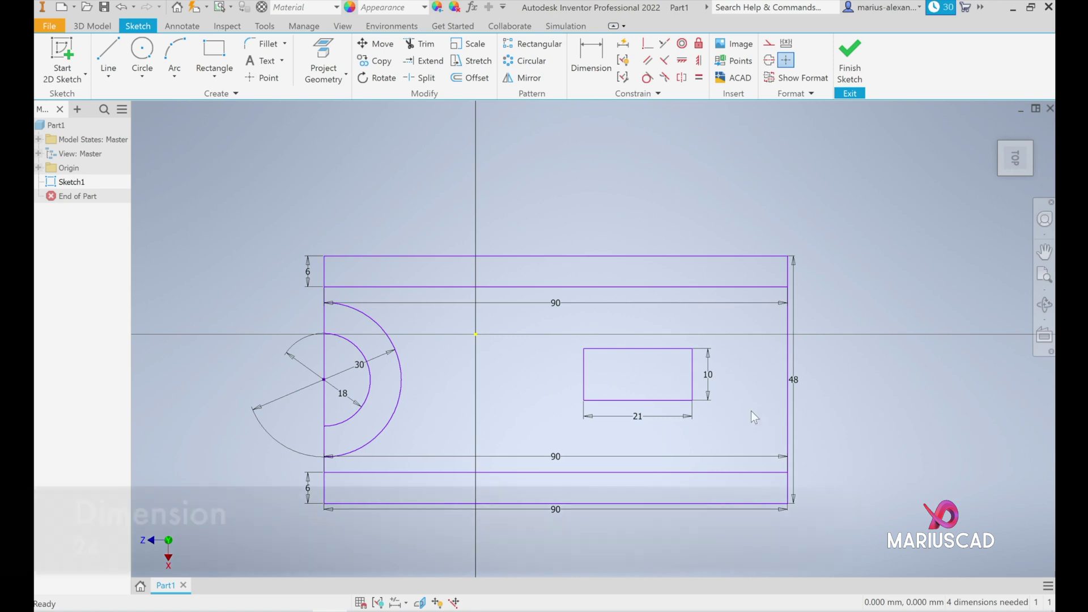
Dimension the small rectangle's right-edge midpoint to the outline's bottom edge
click(592, 54)
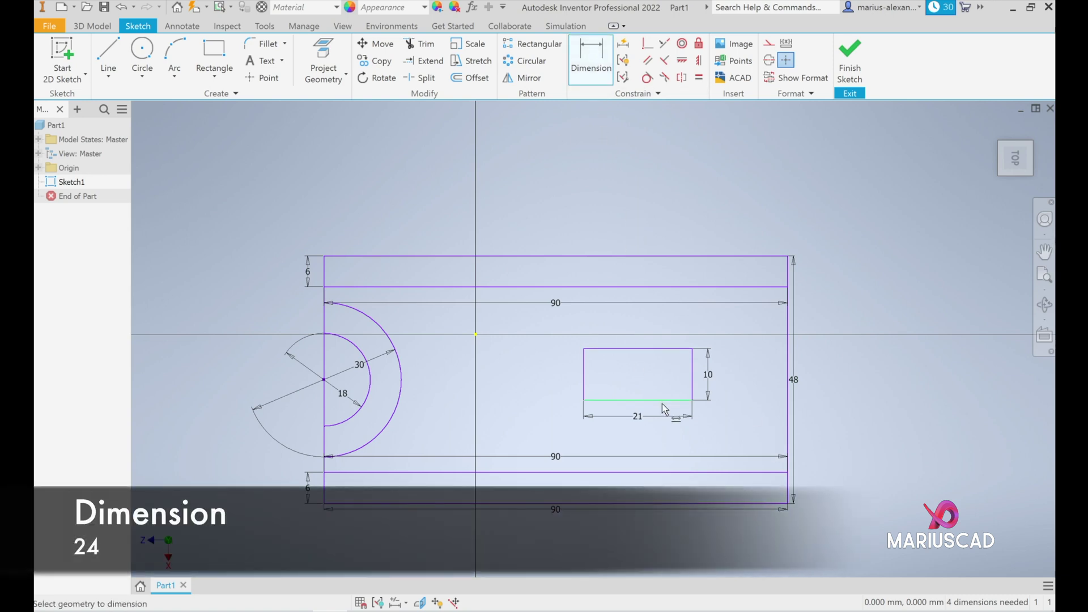
click(692, 375)
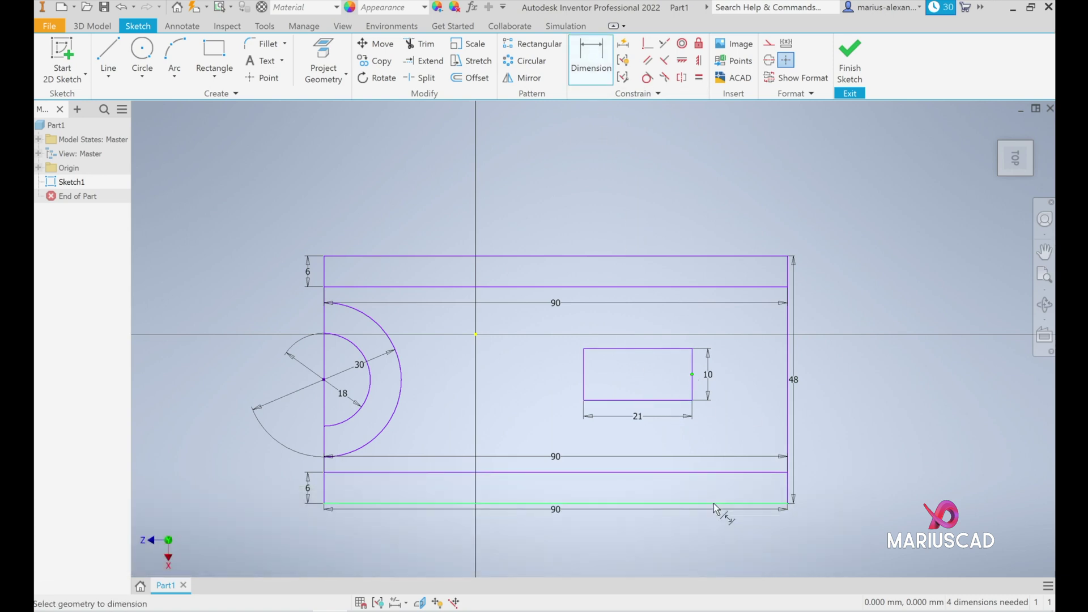
click(725, 503)
click(851, 422)
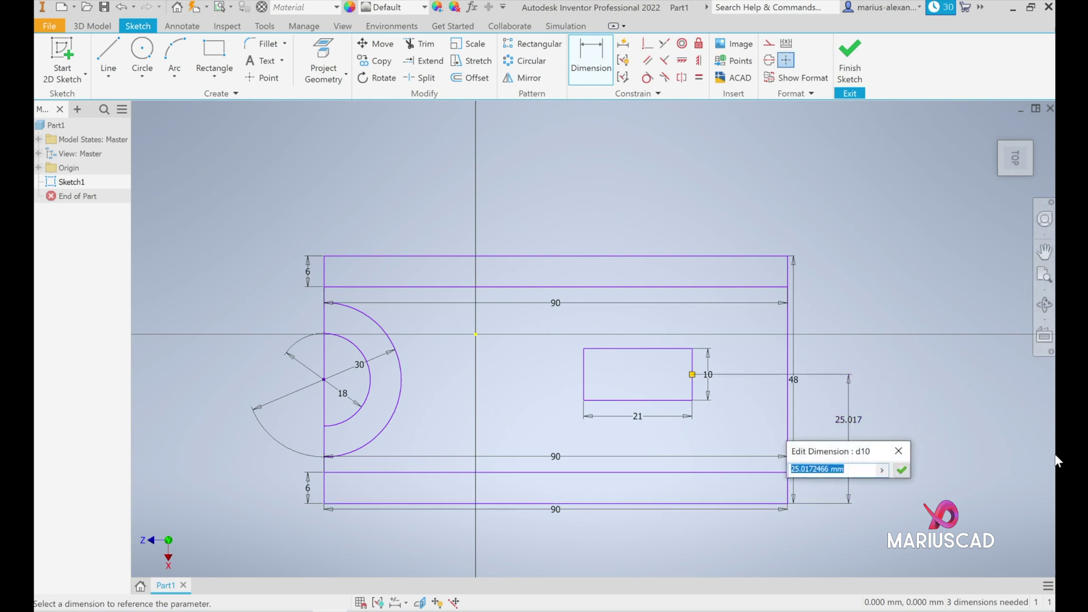
Set the vertical dimension to 24 mm
text(24)
key(Return)
key(Escape)
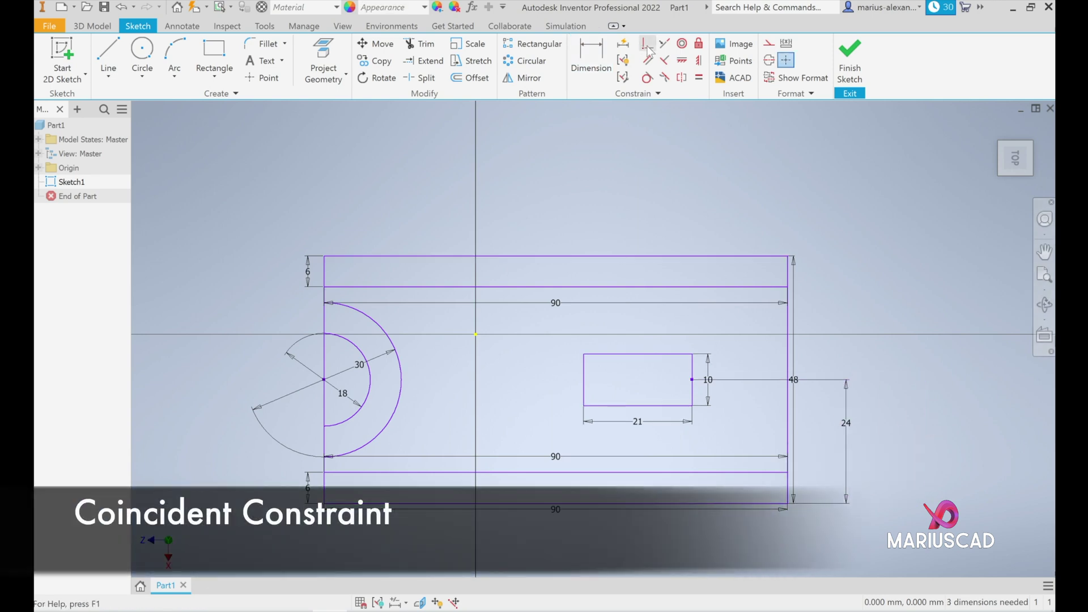
Make the rectangle's right-edge midpoint coincident with the outline's right edge
click(648, 45)
click(692, 379)
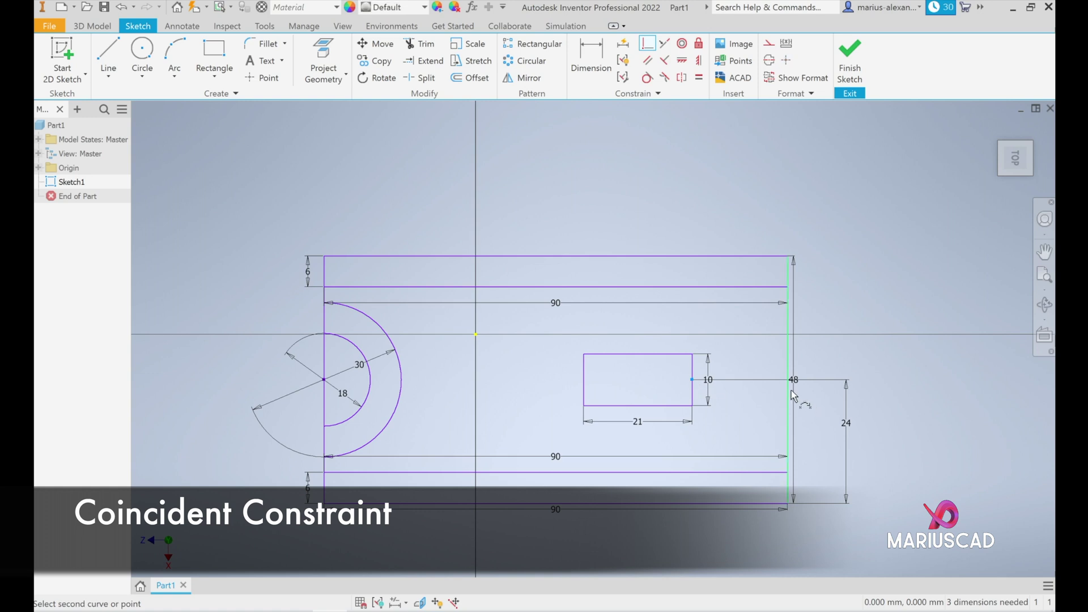
click(791, 391)
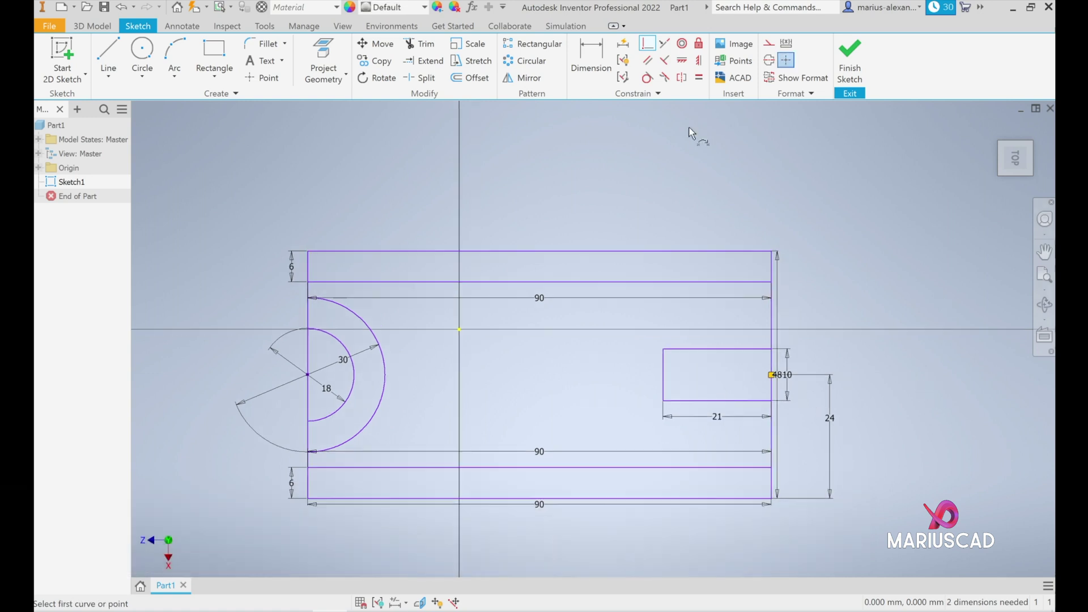
key(alt+Tab)
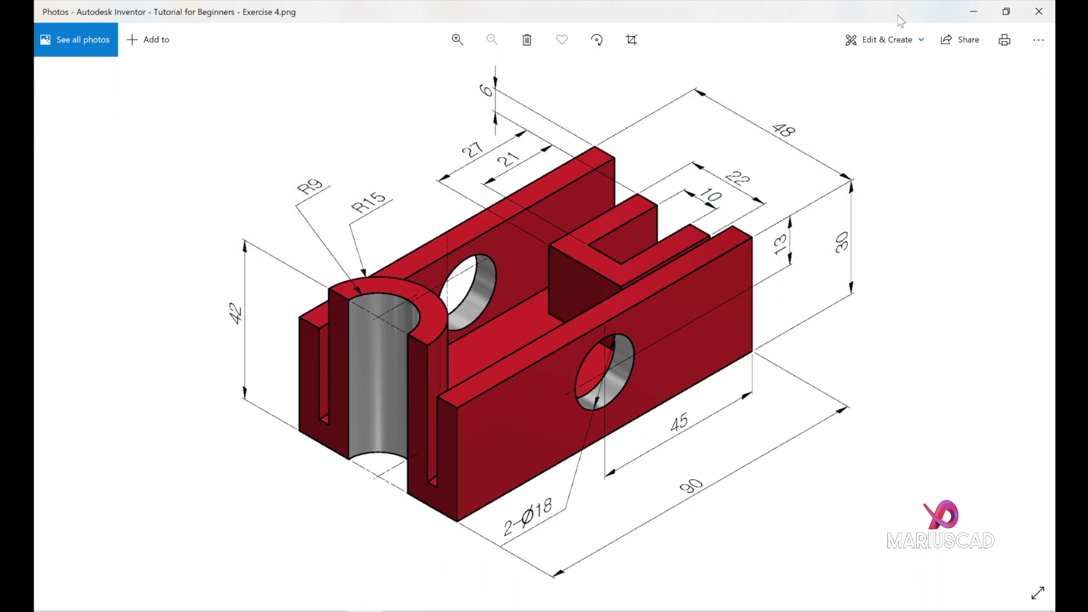
Offset the small rectangle outward by 6 mm
click(974, 11)
key(o)
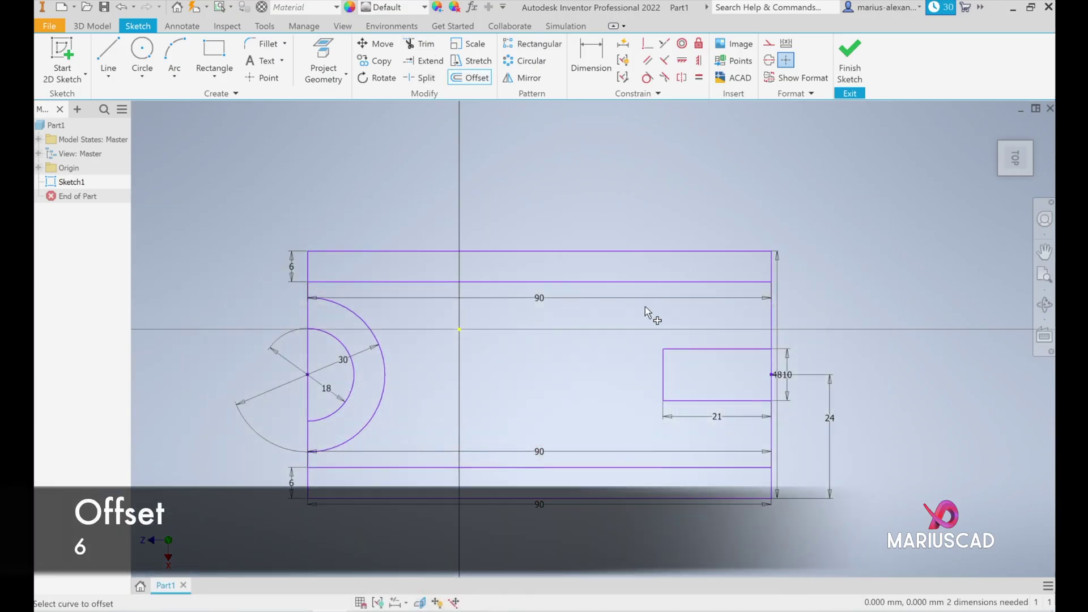
click(684, 349)
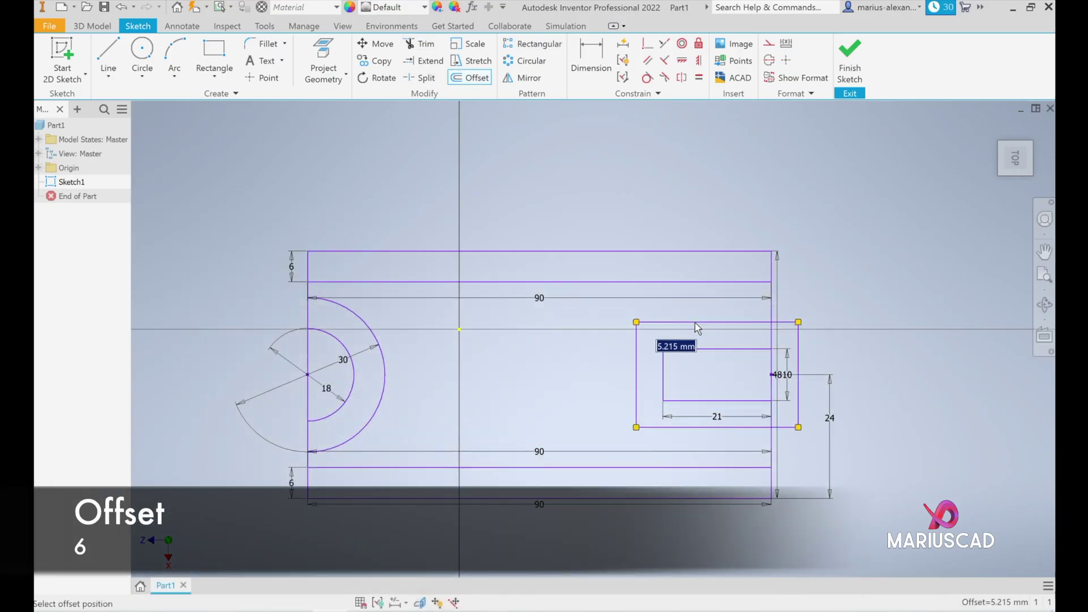
text(6)
key(Return)
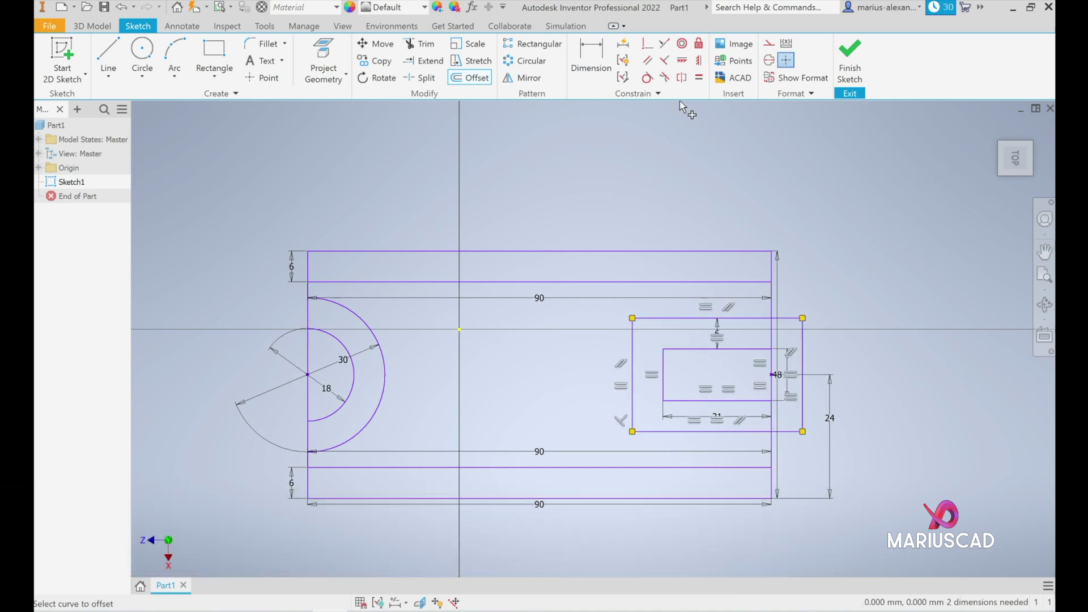
Trim the offset lines extending past the outline's right edge into a U shape
key(x)
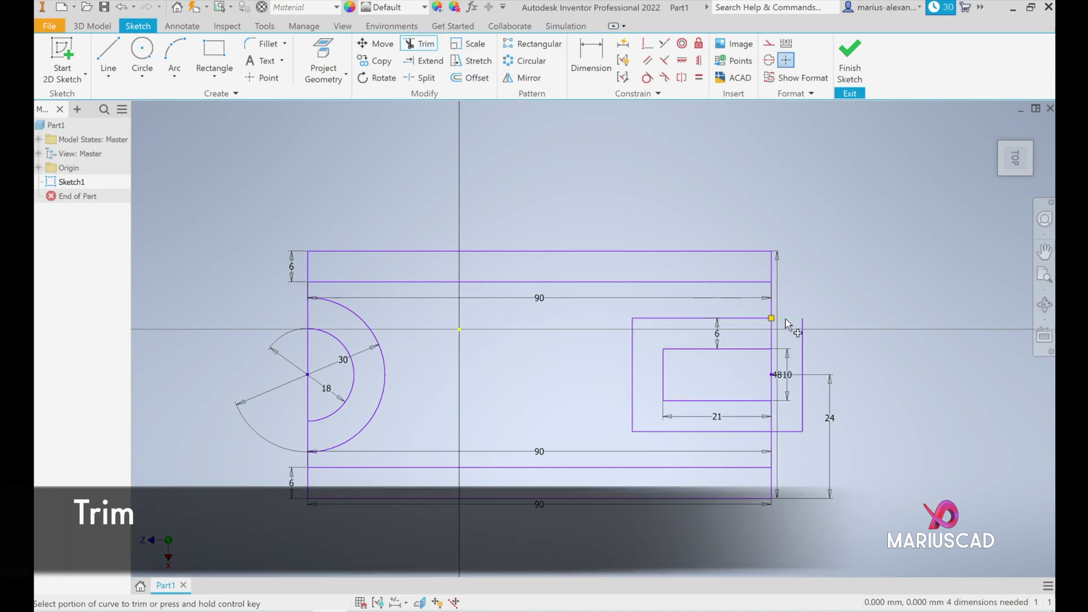
click(801, 363)
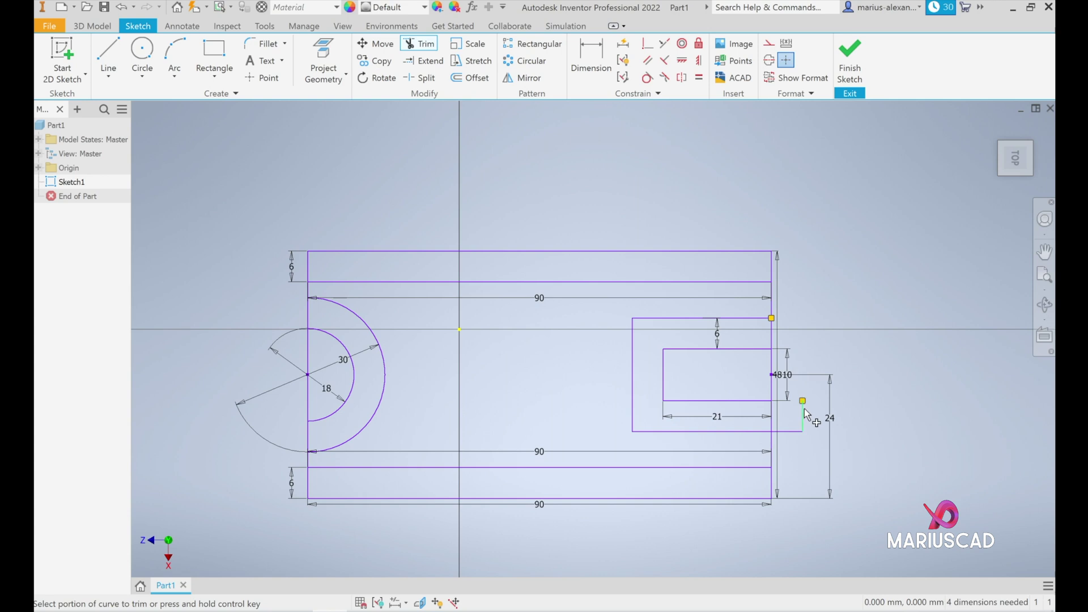
click(802, 415)
click(797, 430)
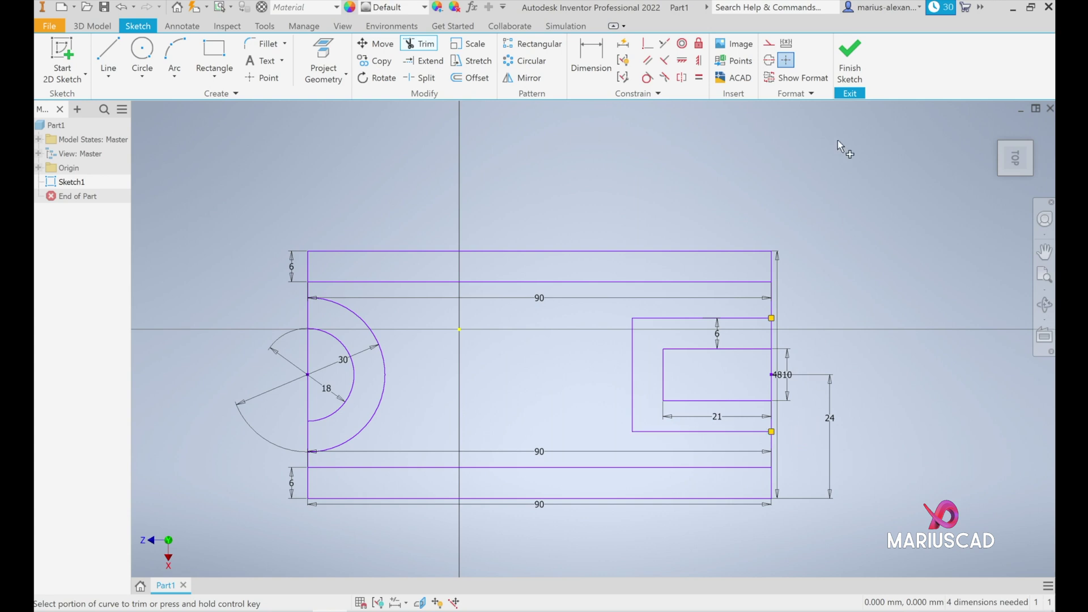
click(848, 72)
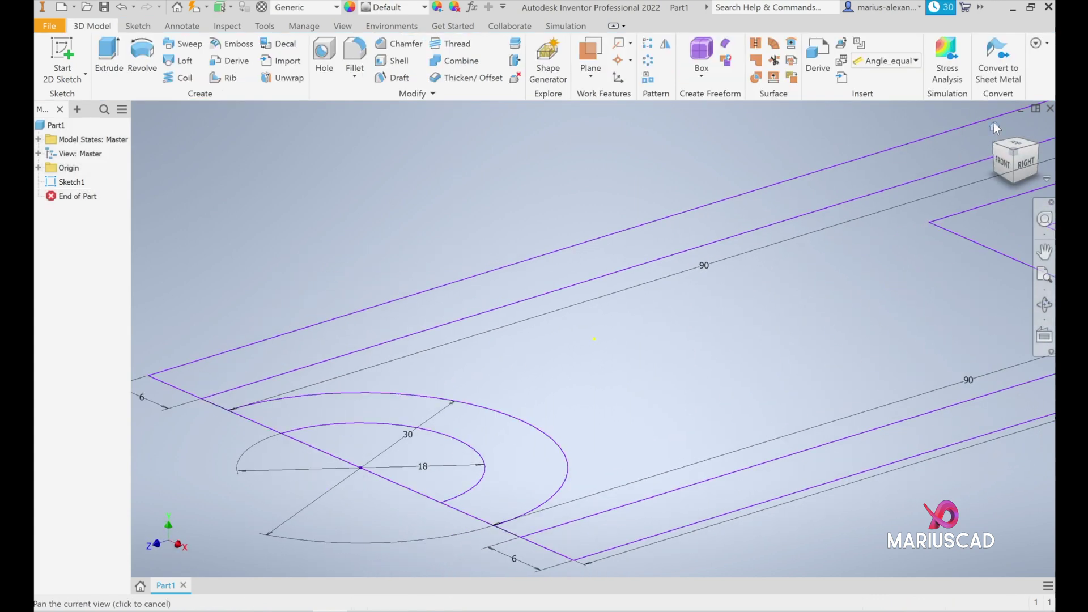
Extrude all six sketch profiles 10 mm into the bracket base
click(994, 127)
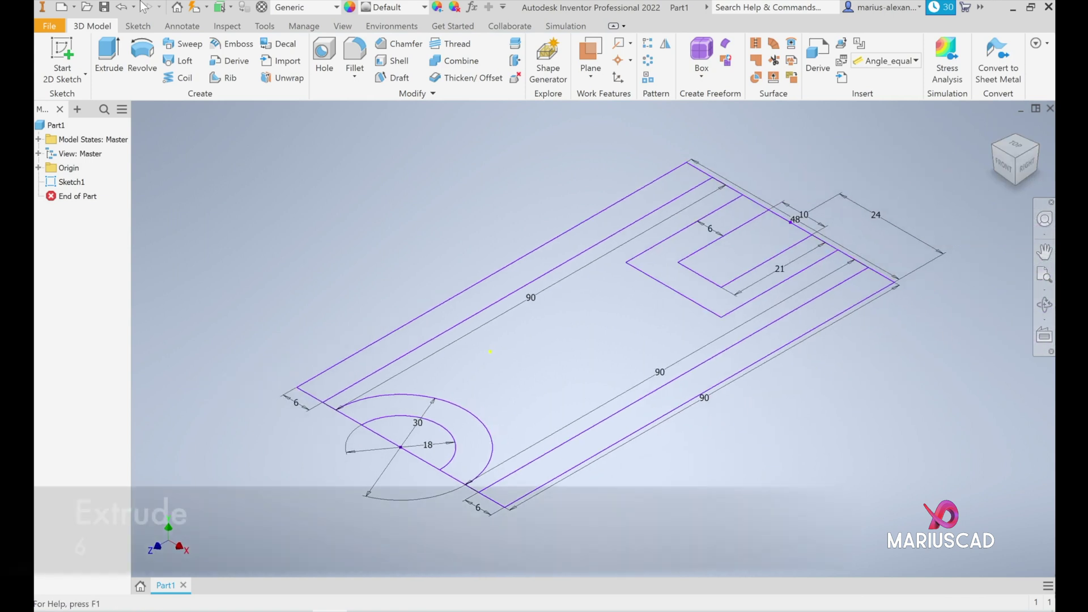
click(109, 57)
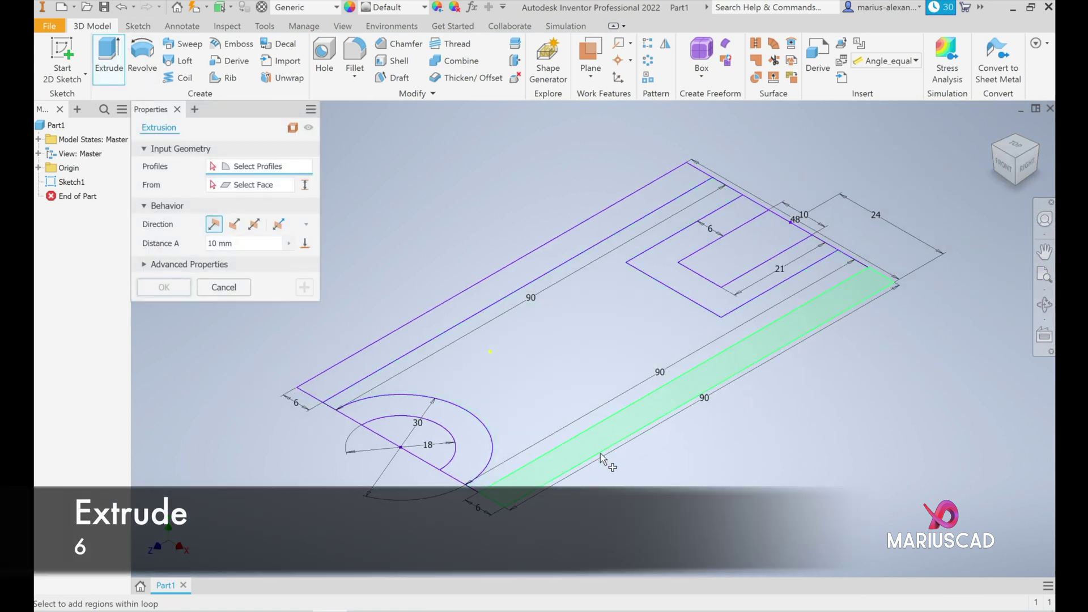
click(578, 462)
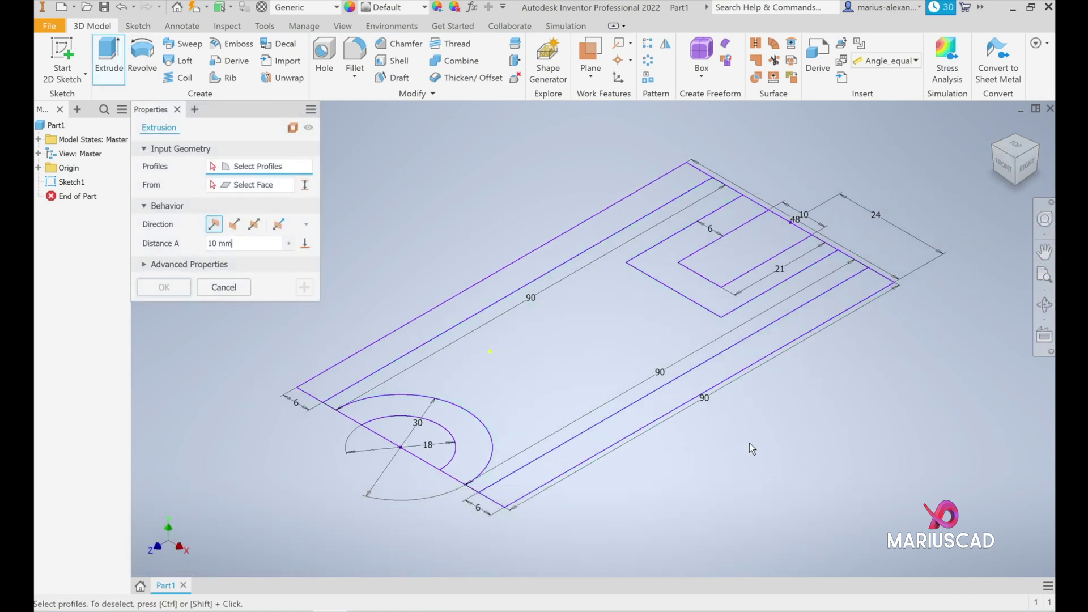
click(471, 309)
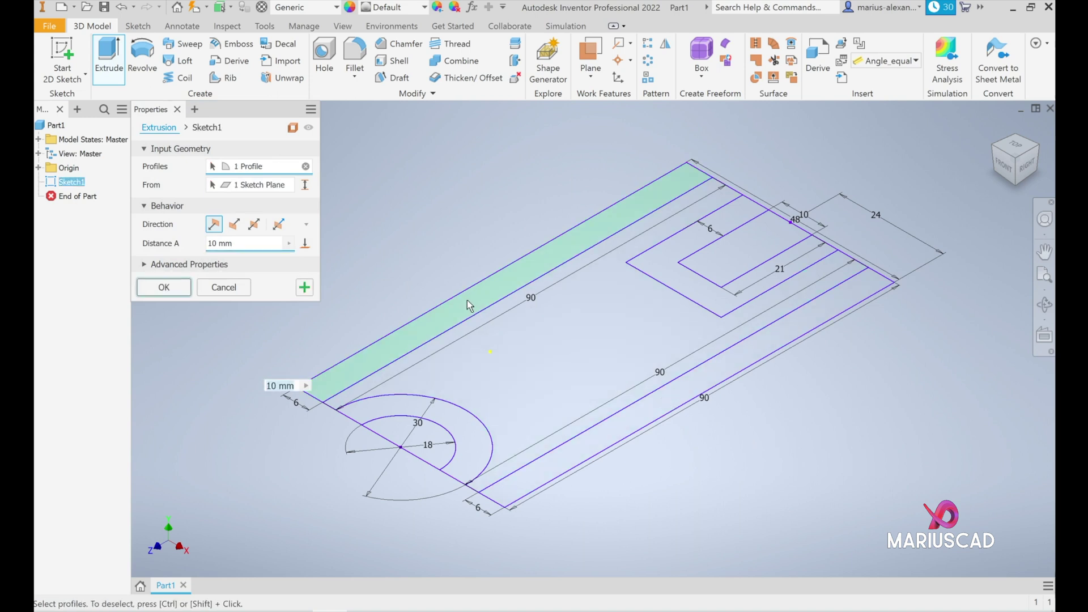
click(663, 273)
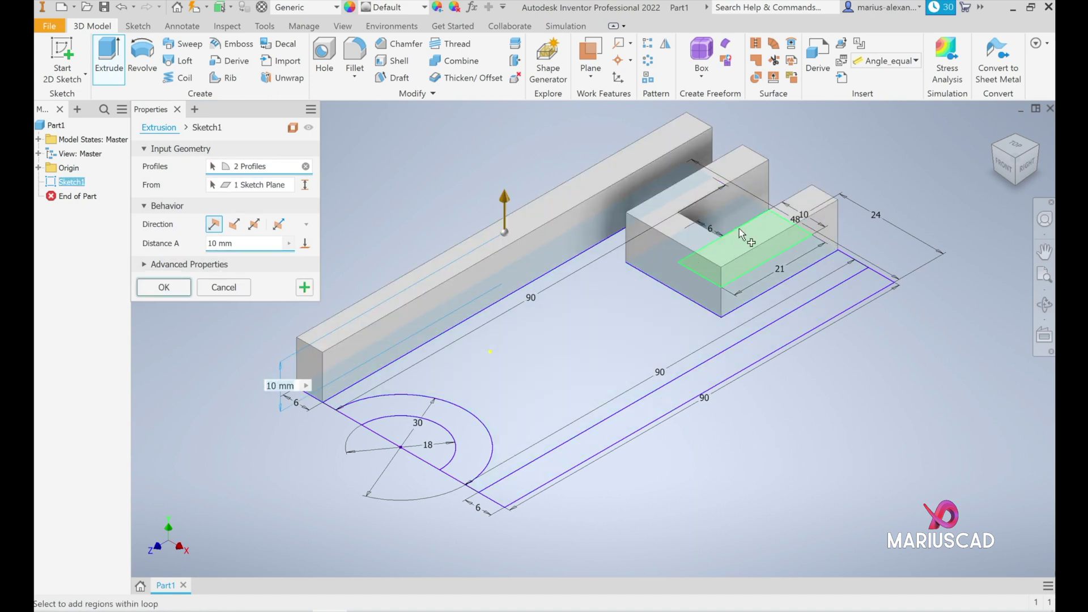
click(739, 238)
click(579, 336)
click(652, 404)
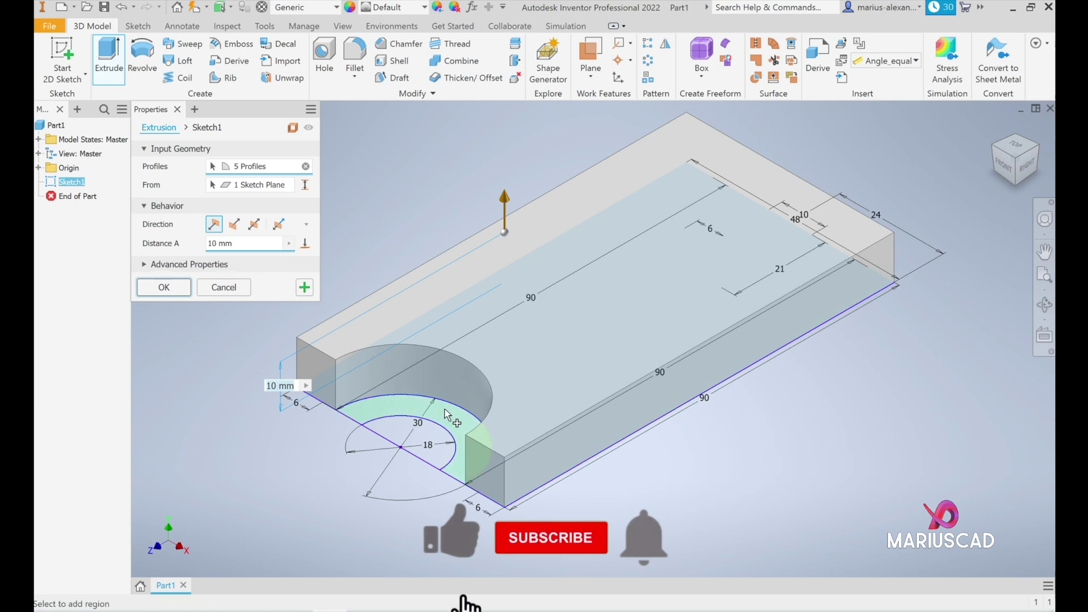
click(458, 416)
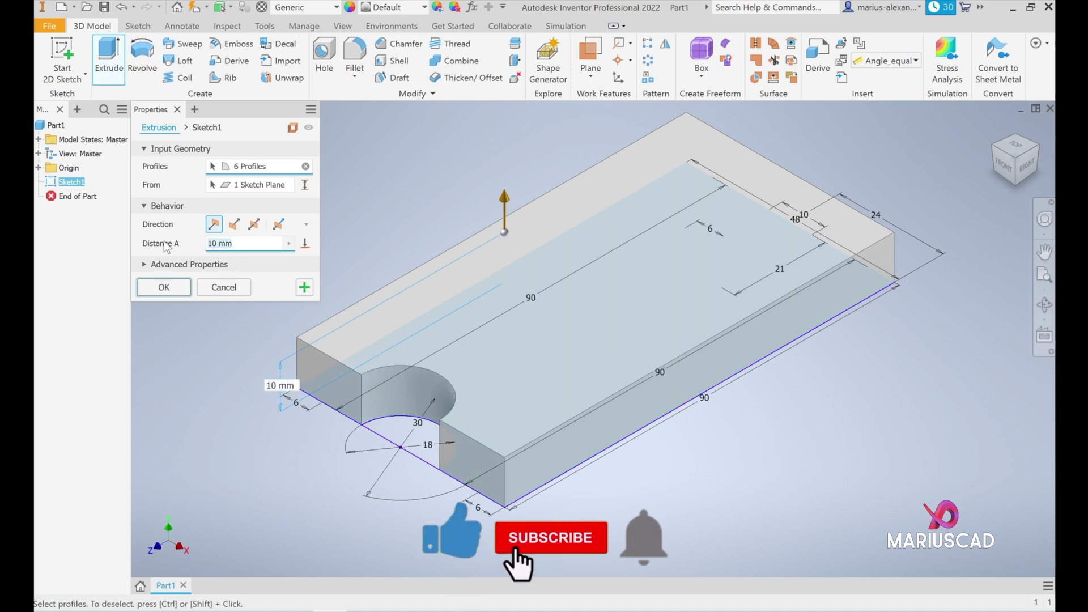
Finish the base plate extrusion and make its Sketch1 visible on the part
click(163, 287)
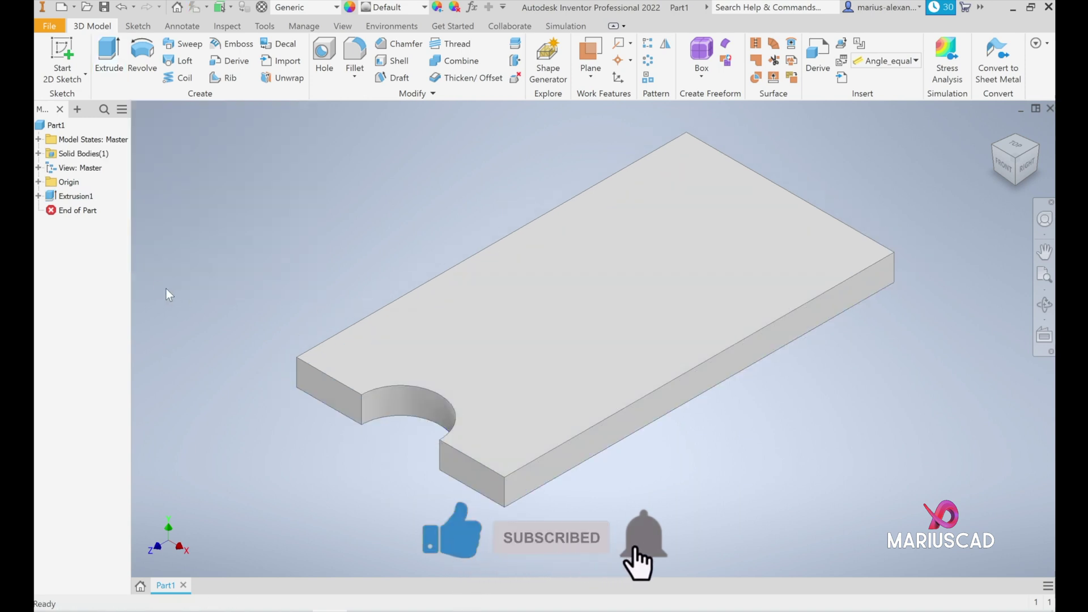
click(39, 154)
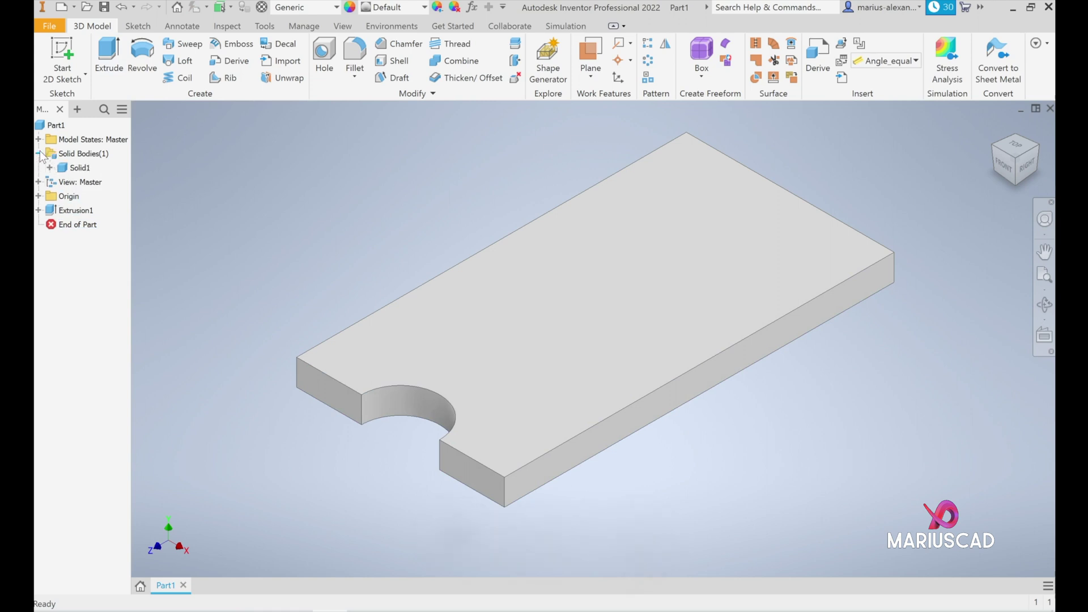
click(49, 168)
click(61, 182)
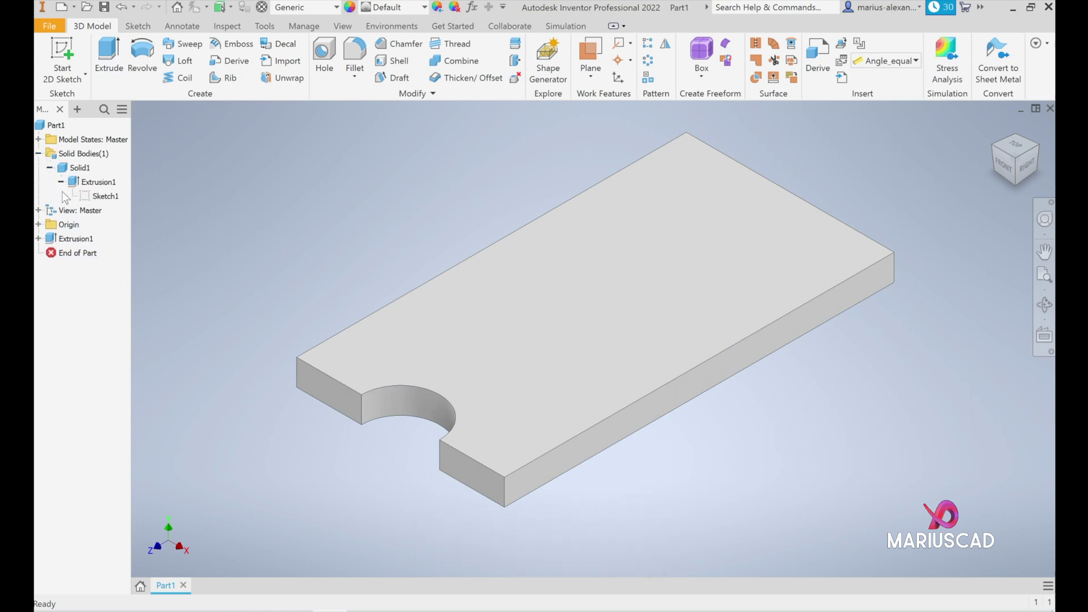
click(91, 197)
right_click(103, 198)
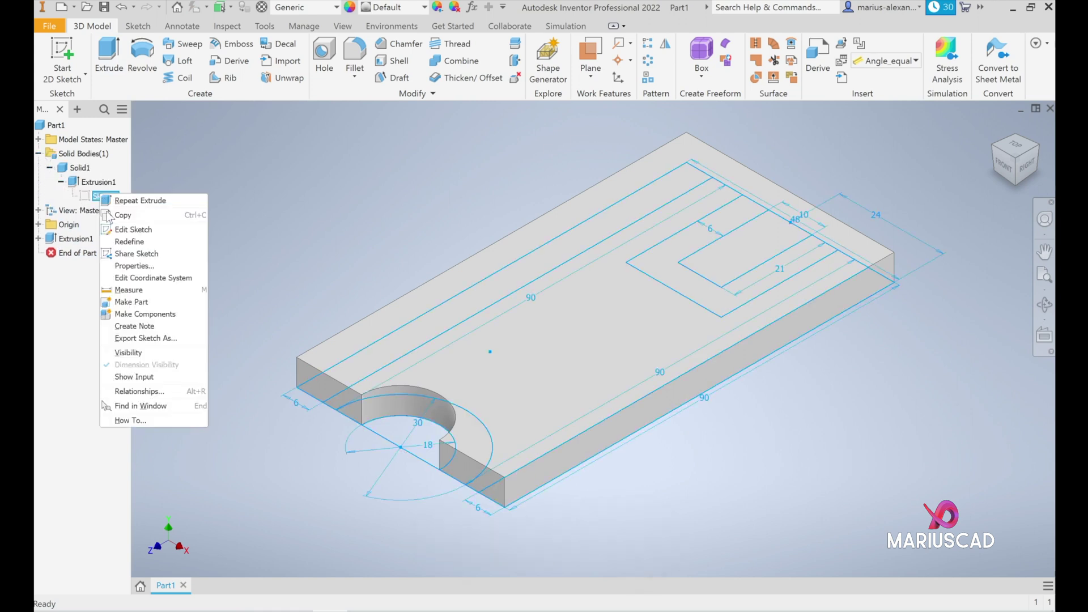
click(141, 354)
Hide the Solid1 plate body so only the sketch shows, and check the reference drawing
click(67, 172)
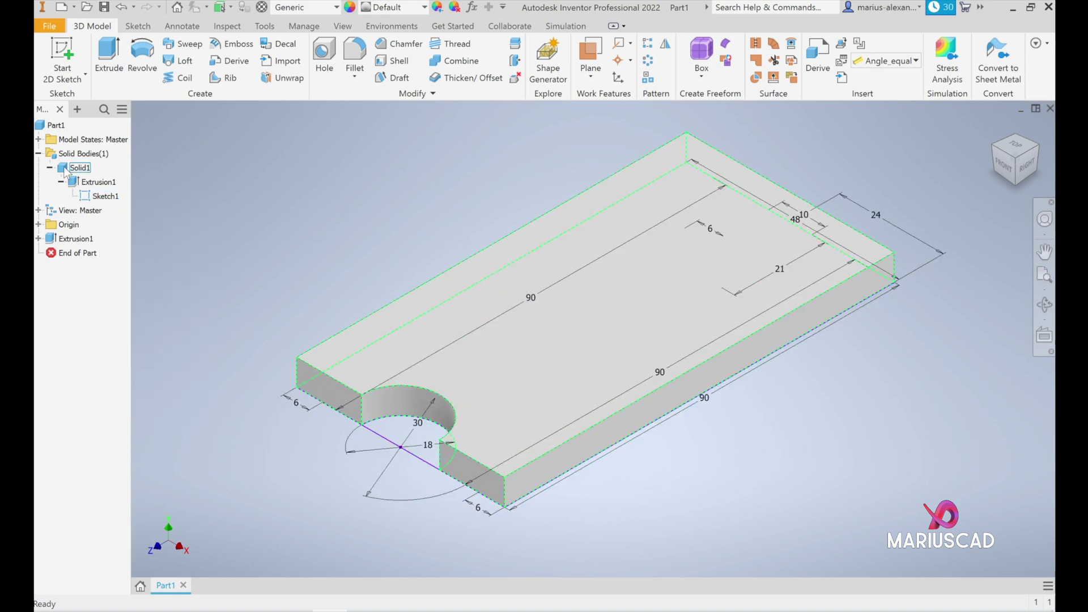
right_click(71, 169)
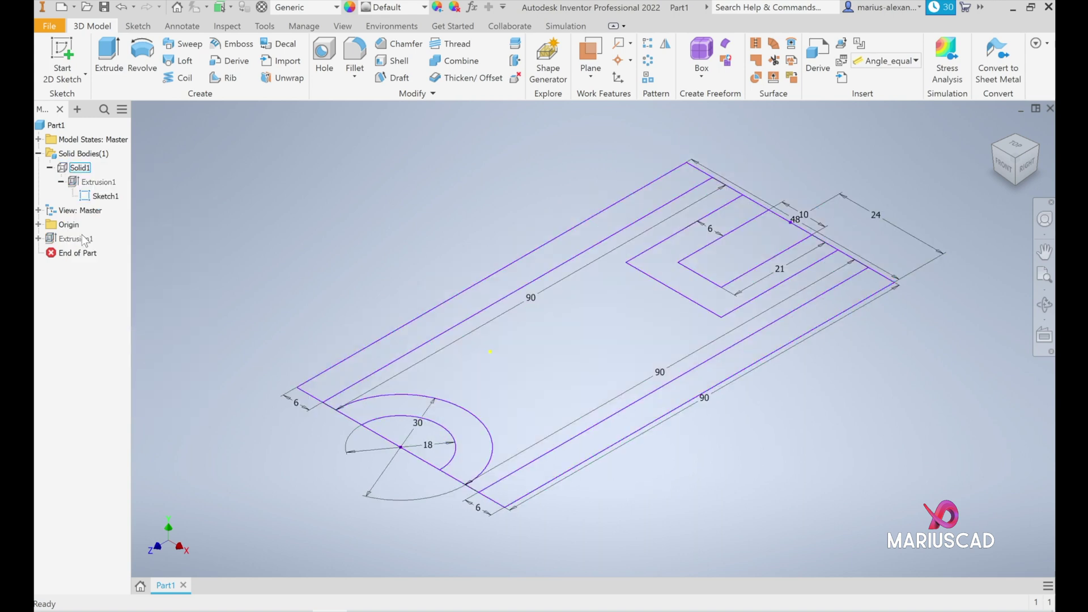
click(96, 232)
click(364, 609)
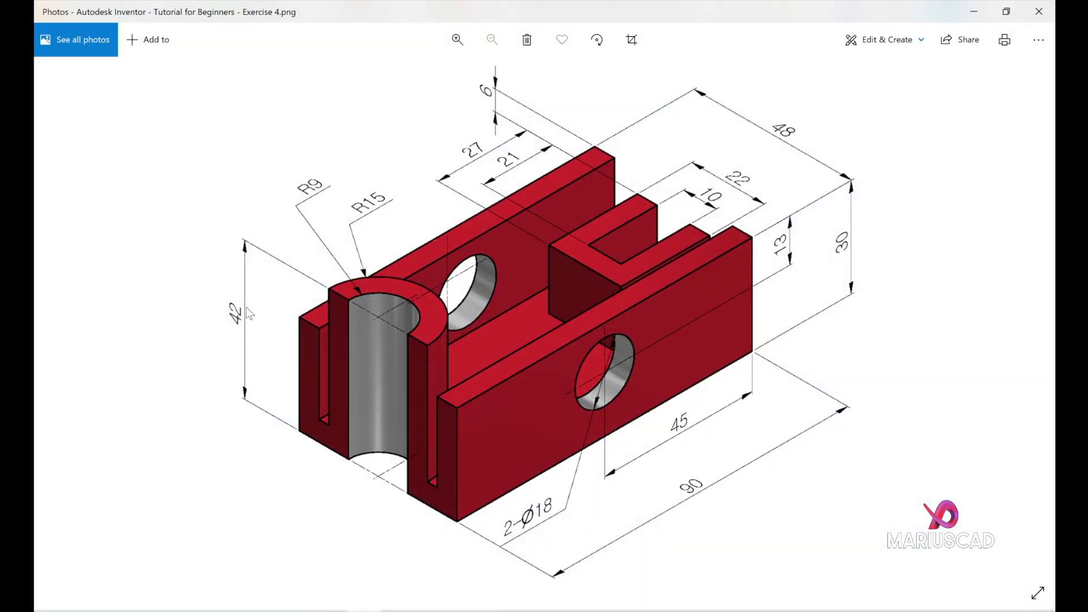
click(973, 11)
Extrude the crescent profile 42 mm upward, joined to the existing body
key(e)
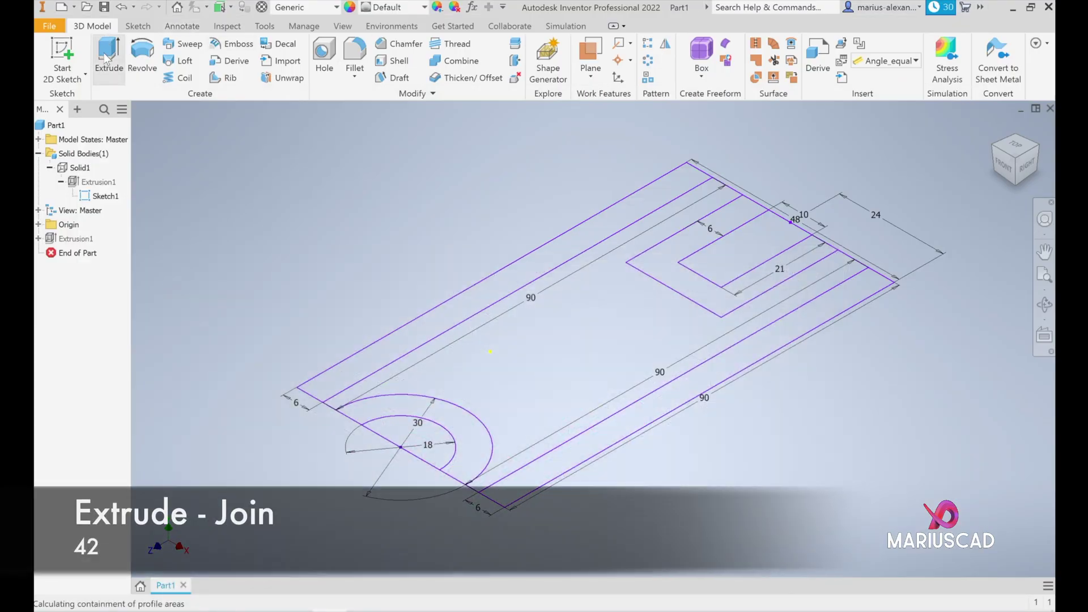
click(474, 452)
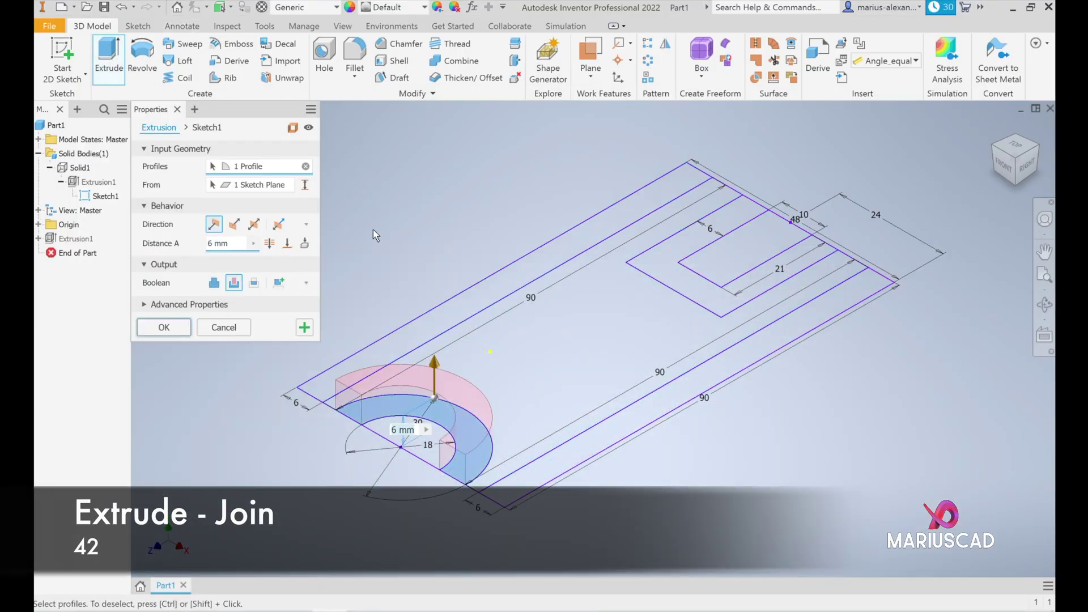
text(42)
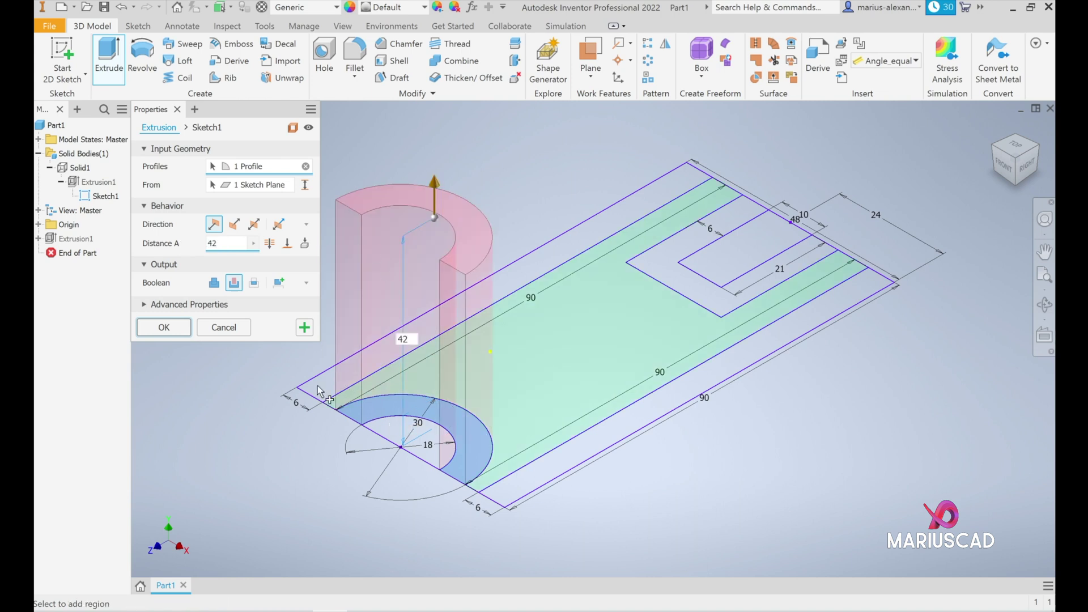
click(215, 283)
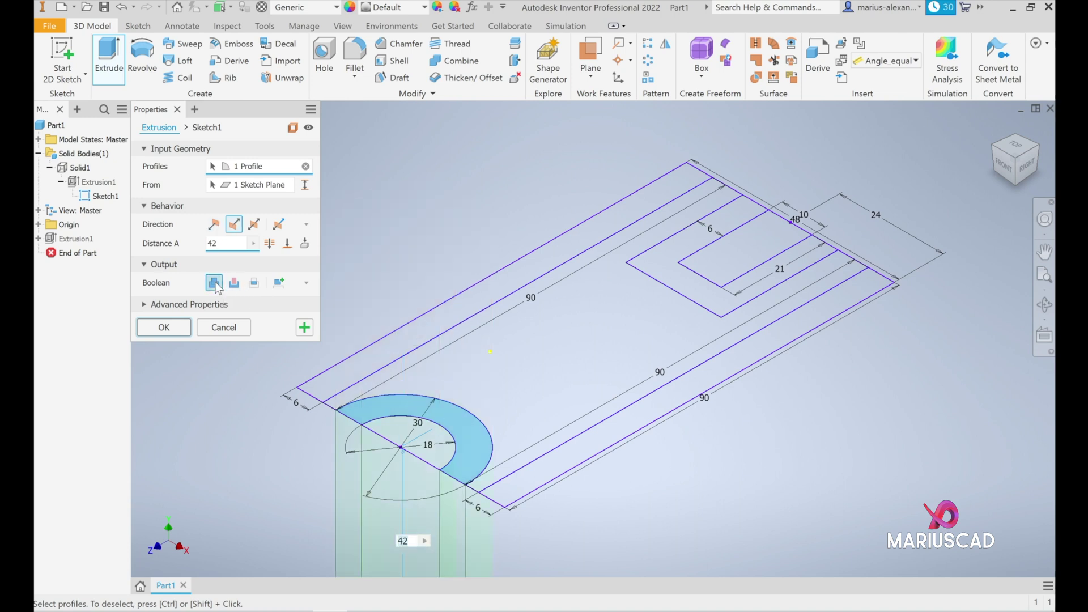
click(279, 283)
scroll(430, 397, down, 3)
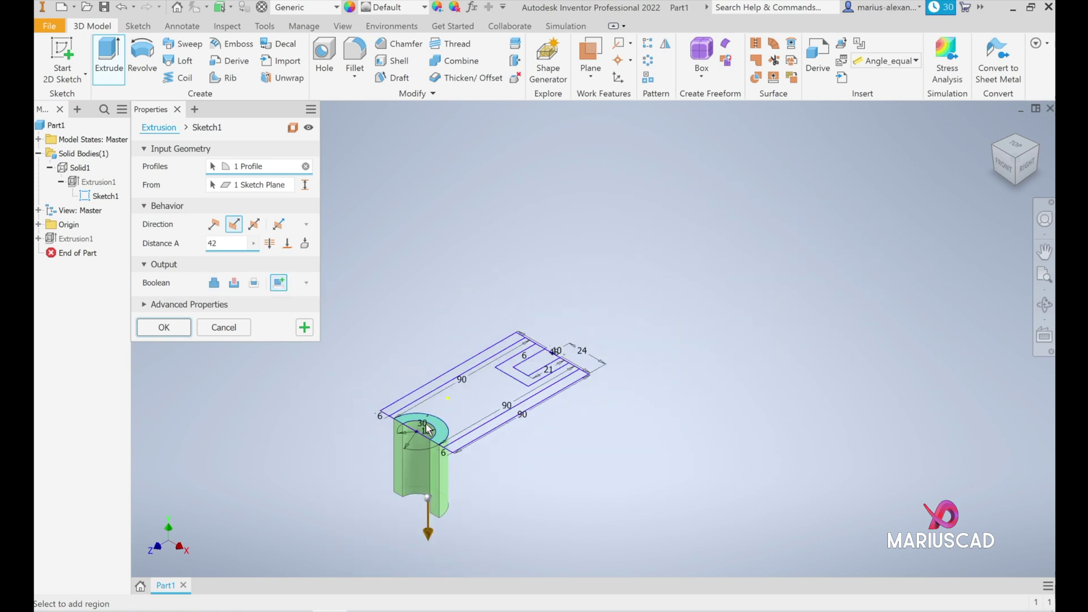
scroll(502, 469, up, 1)
middle_drag(502, 470, 502, 441)
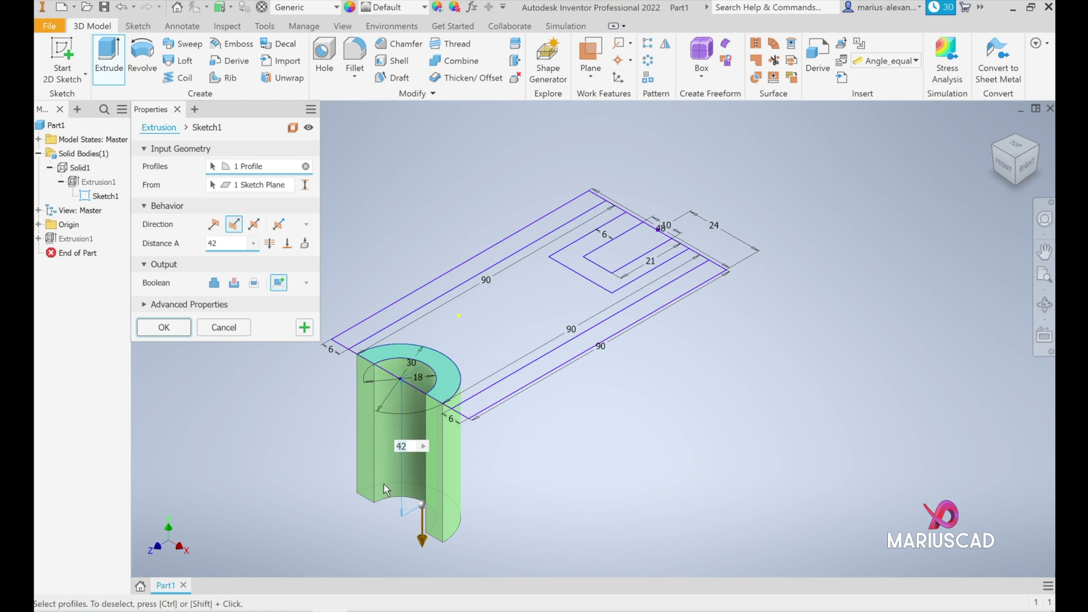
click(213, 283)
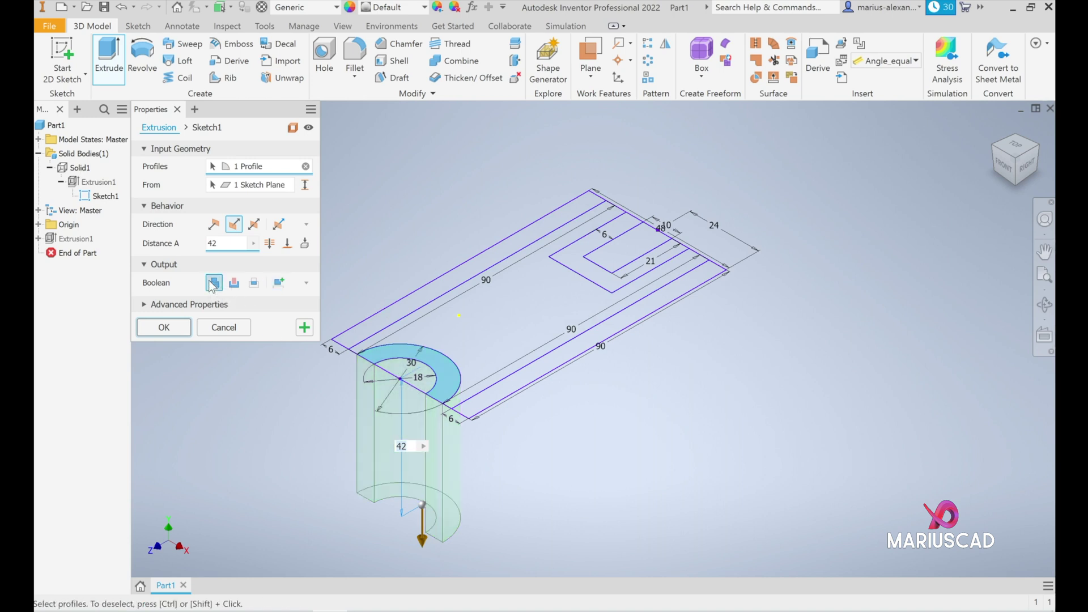
click(216, 225)
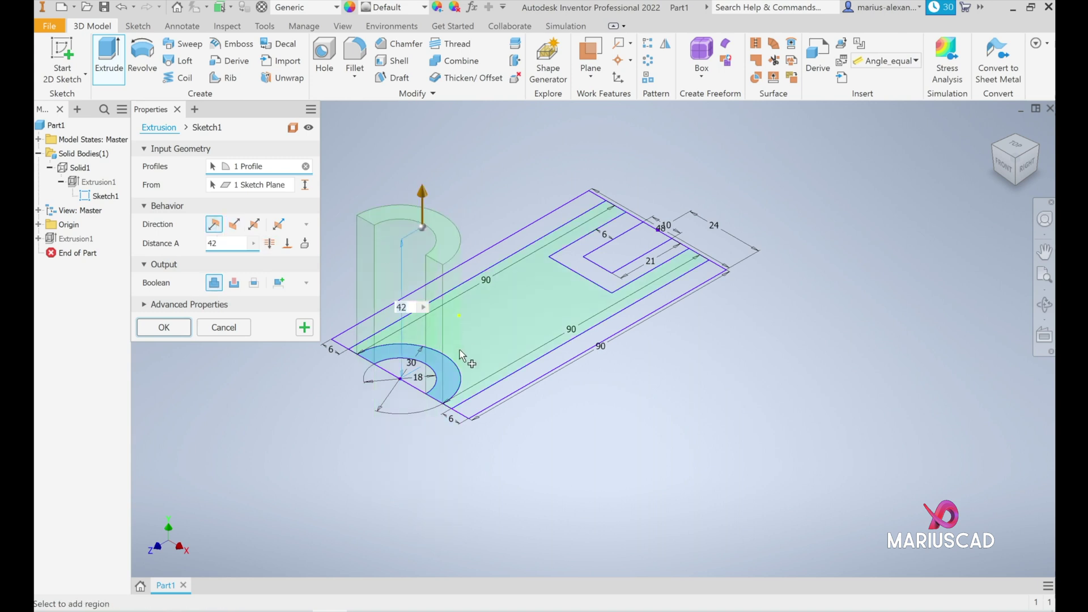
click(163, 327)
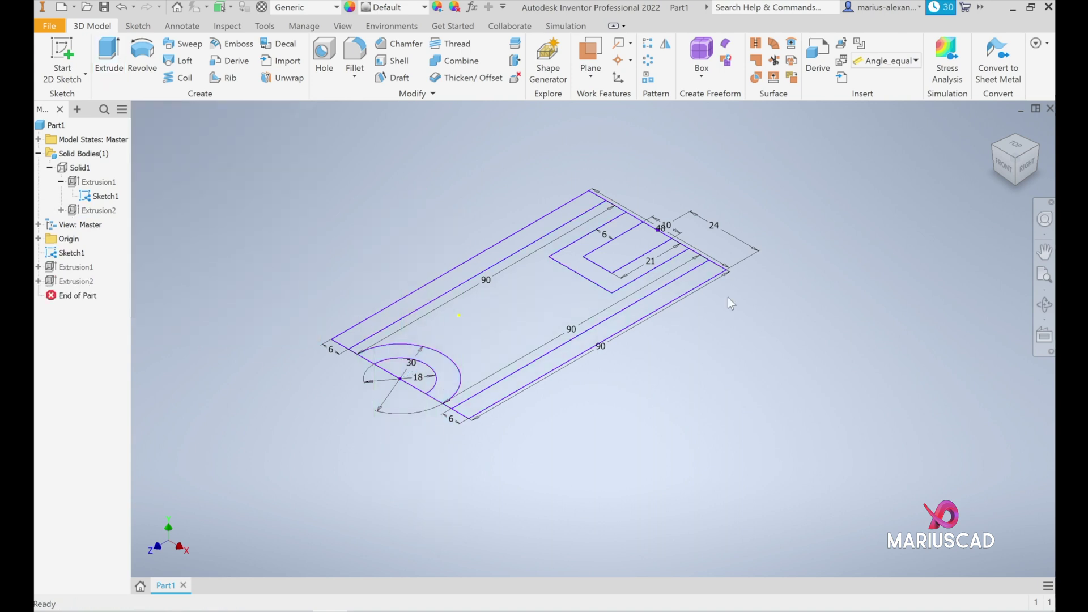
key(alt+Tab)
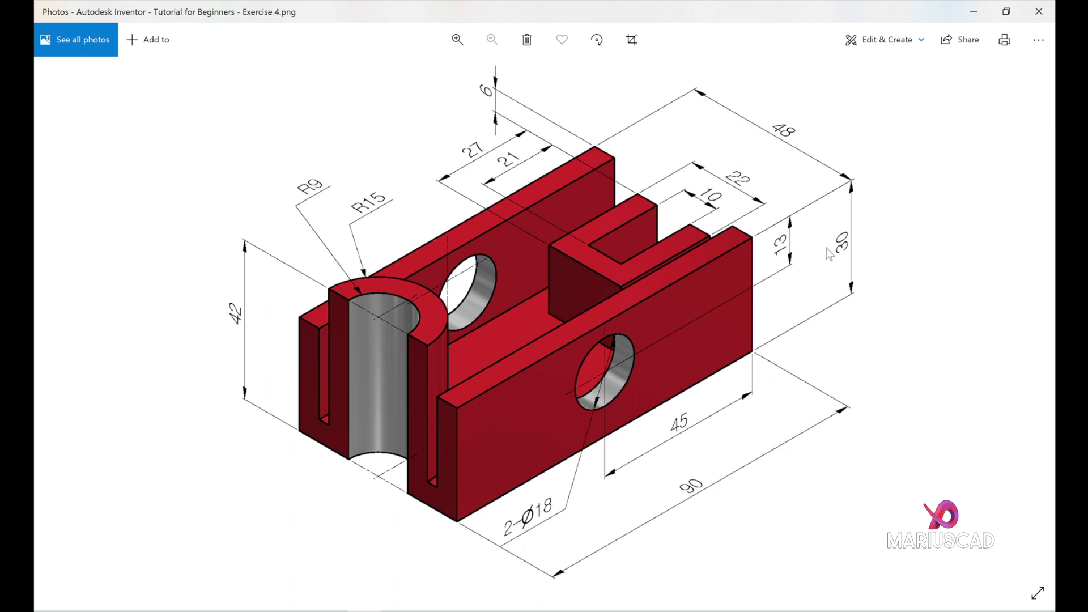
Extrude both side strip profiles 30 mm upward as walls joined to the part
key(alt+Tab)
key(e)
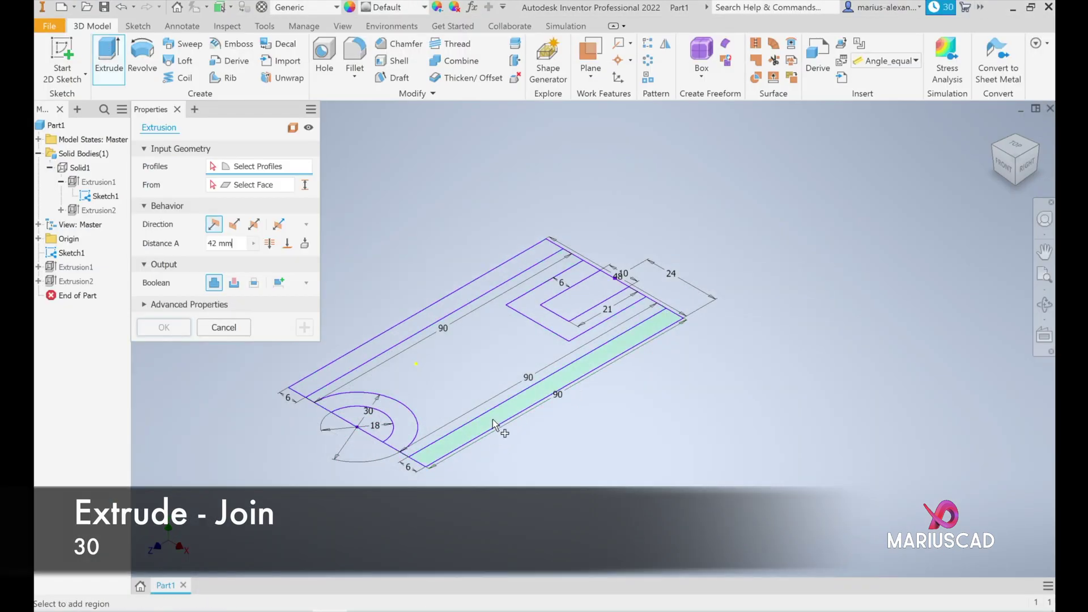
click(493, 423)
click(371, 351)
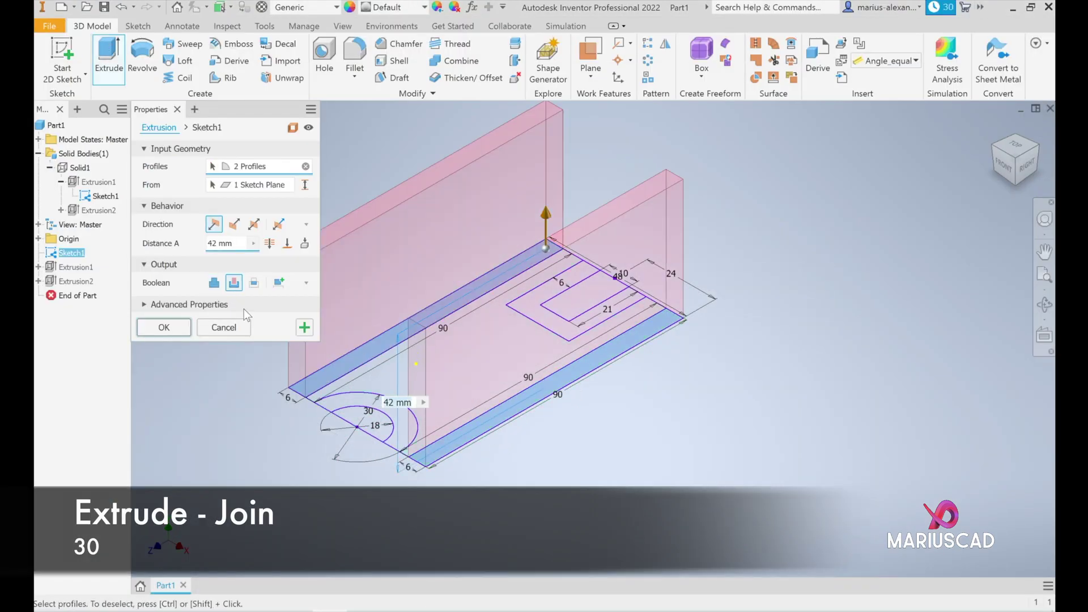
click(214, 282)
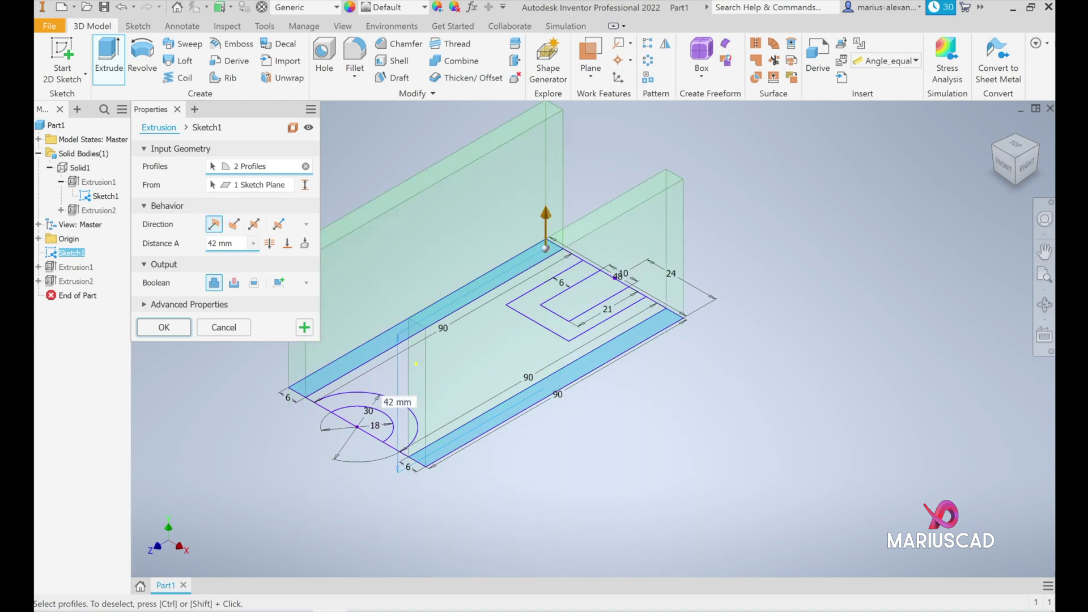
text(30)
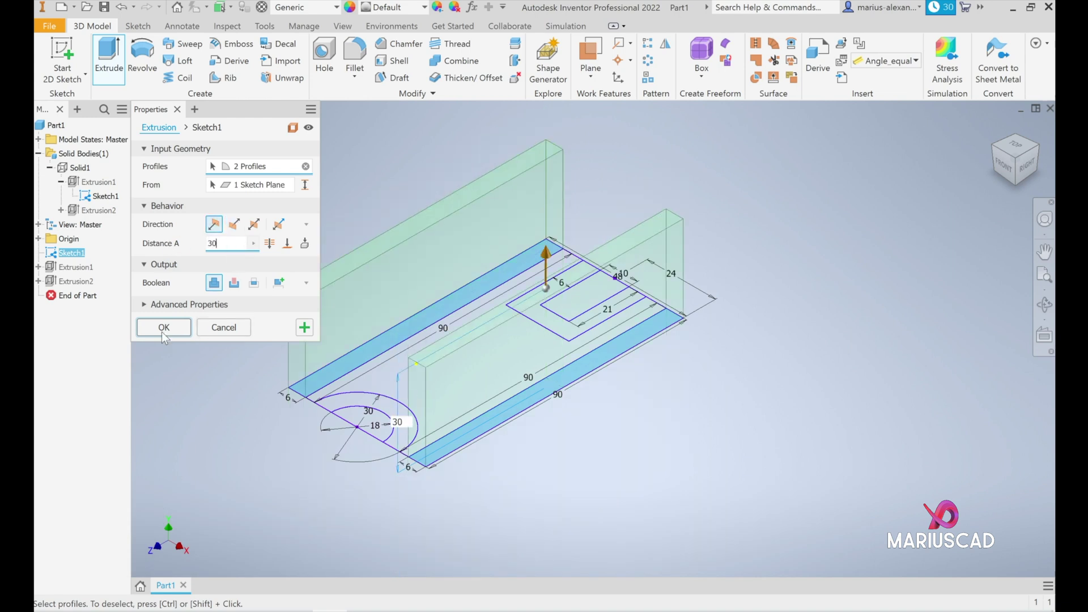
click(163, 327)
key(alt+Tab)
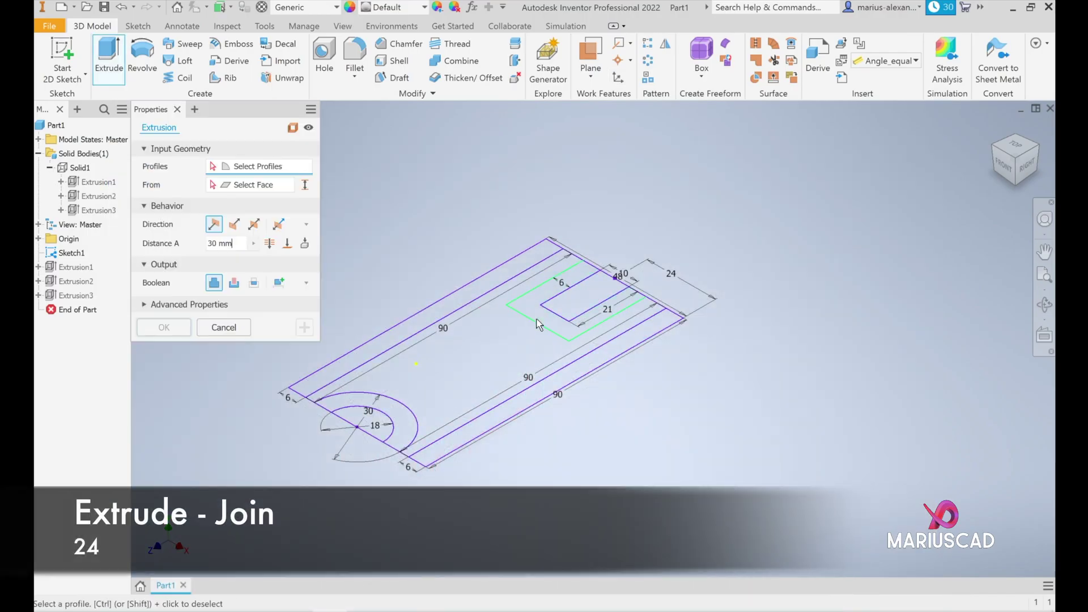
Extrude the U-shaped profile 24 mm upward, joined to Solid1
click(539, 325)
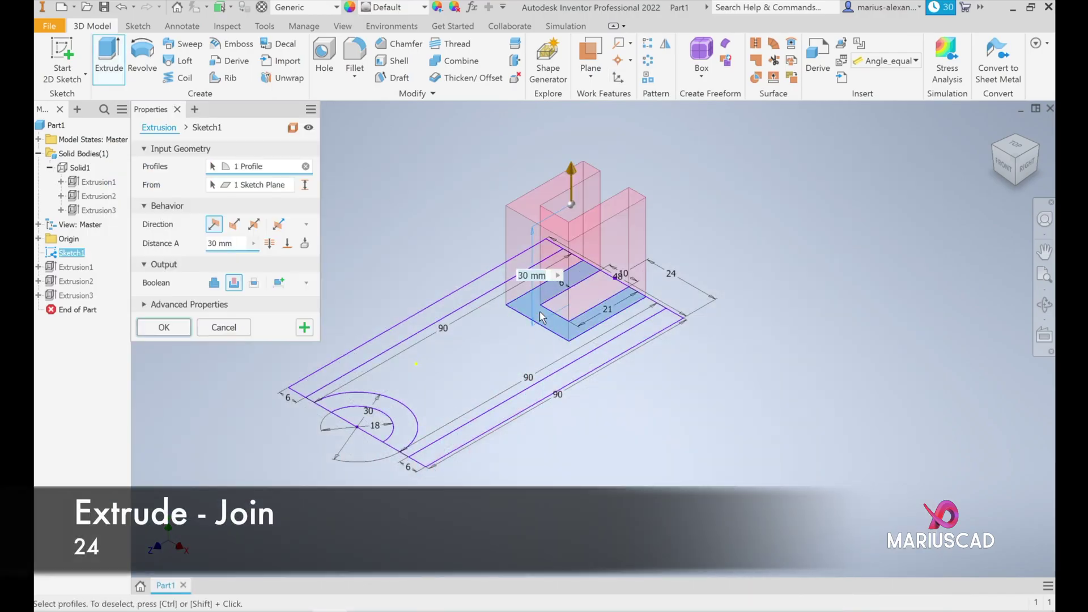
click(214, 282)
click(214, 224)
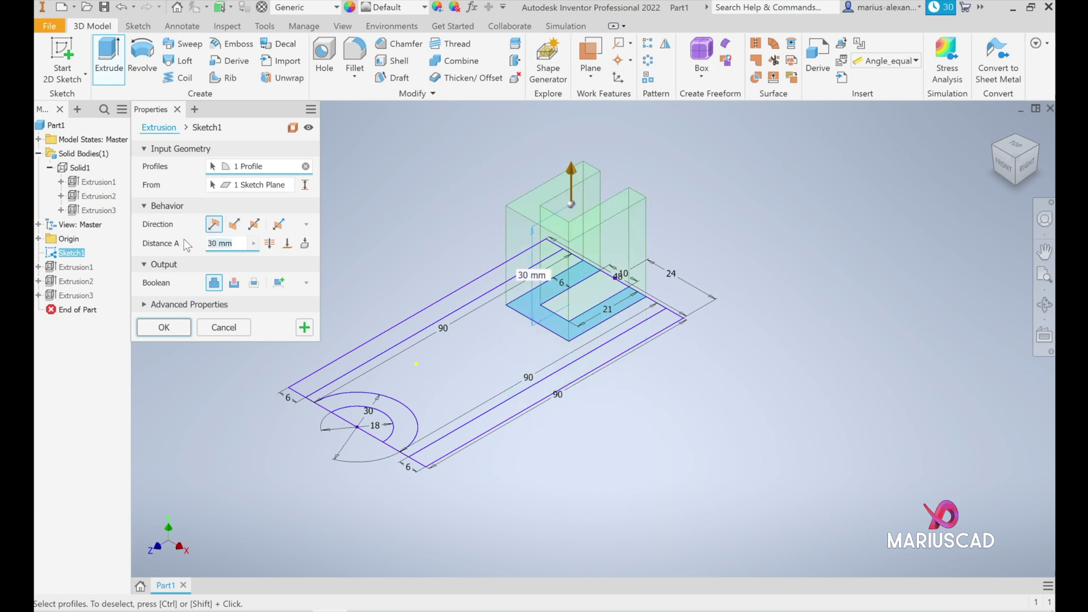
text(24)
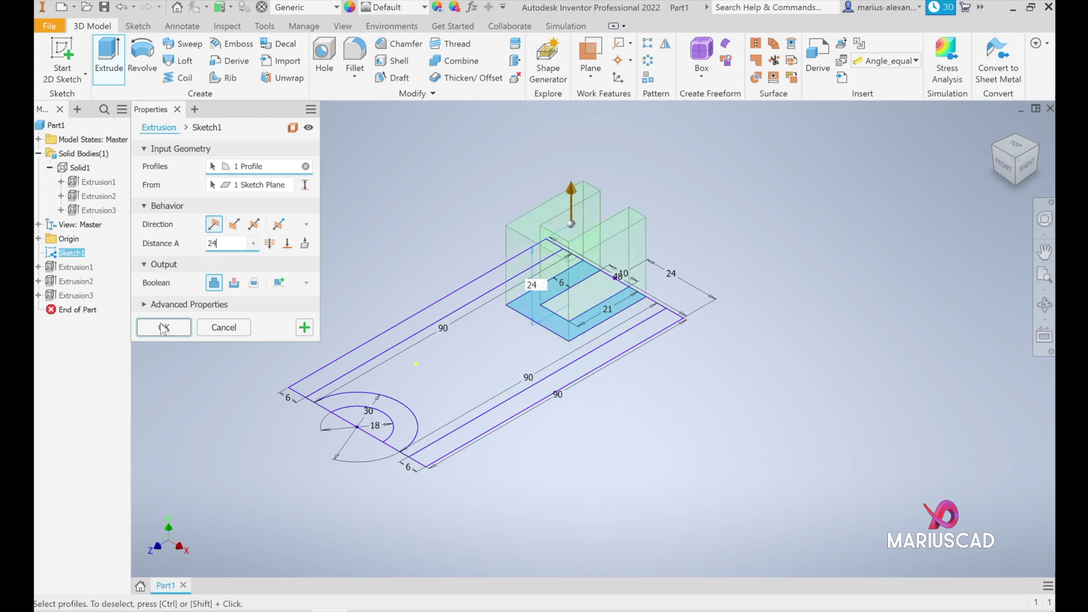
click(163, 328)
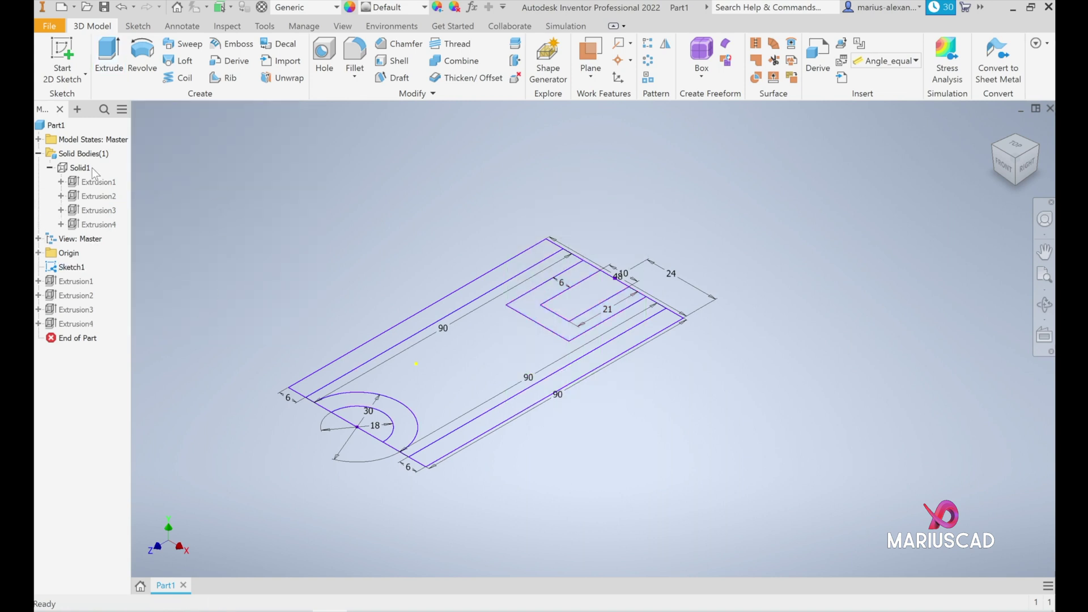
Hide Sketch1 and make the Solid1 body visible again
click(61, 224)
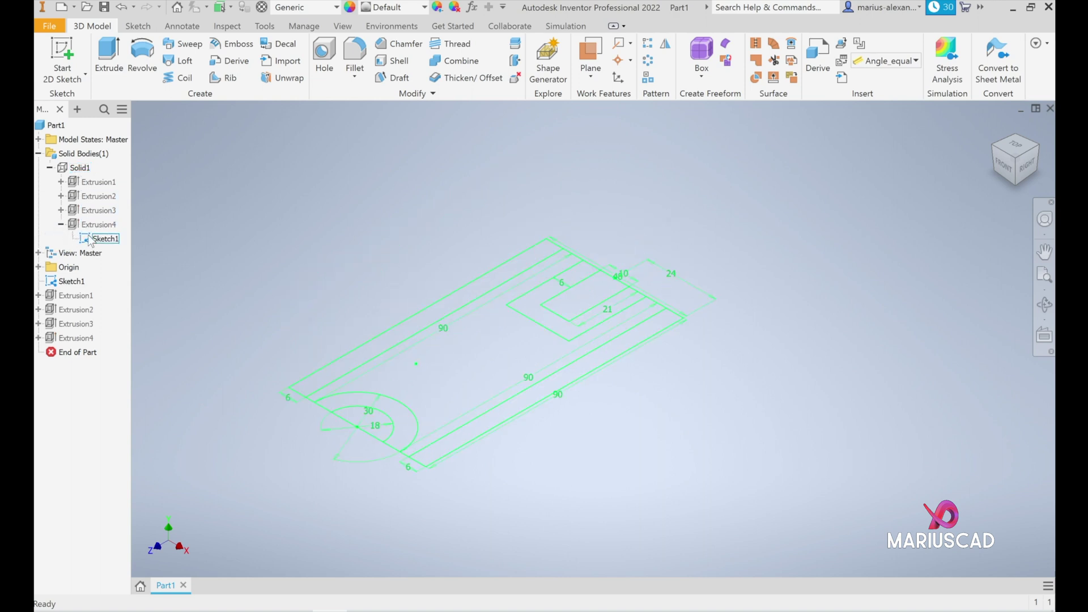
right_click(89, 240)
click(119, 381)
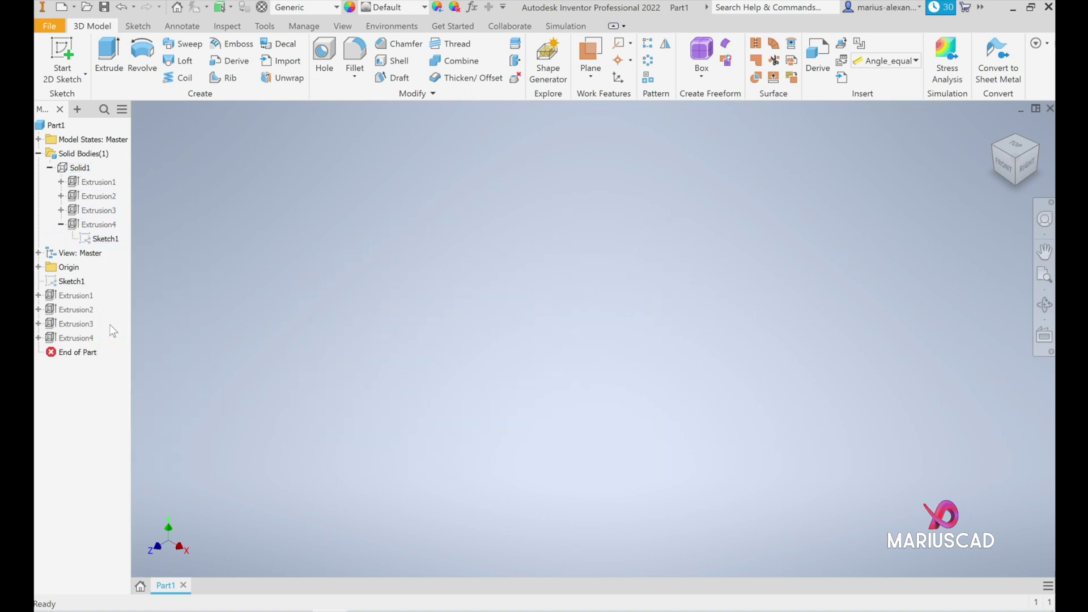
right_click(80, 167)
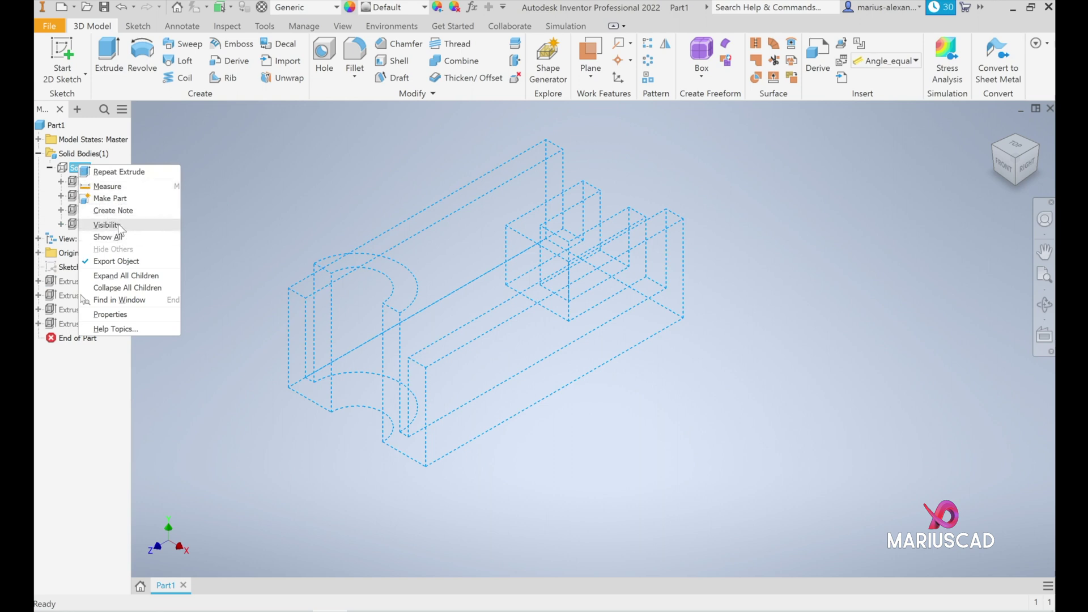
click(120, 226)
Return to the home view with the bracket centred, then check the reference drawing's 2-Ø18 hole callout
mouse_move(685, 368)
middle_down()
mouse_move(875, 405)
mouse_move(818, 396)
mouse_move(606, 436)
mouse_move(673, 461)
mouse_move(943, 448)
middle_up()
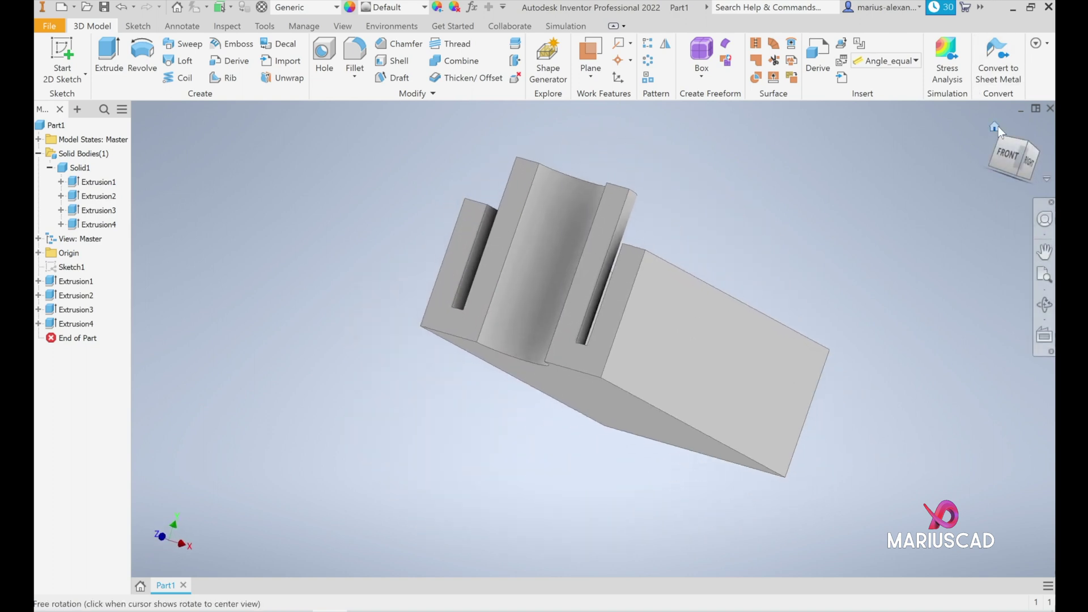
click(995, 127)
scroll(832, 424, down, 3)
middle_drag(833, 425, 762, 419)
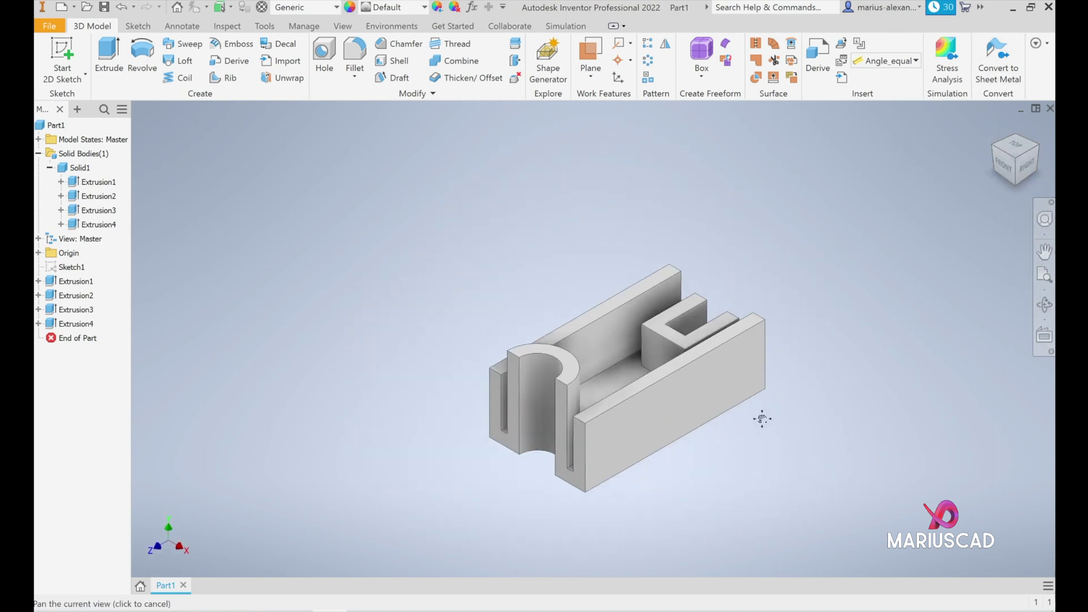
key(alt+Tab)
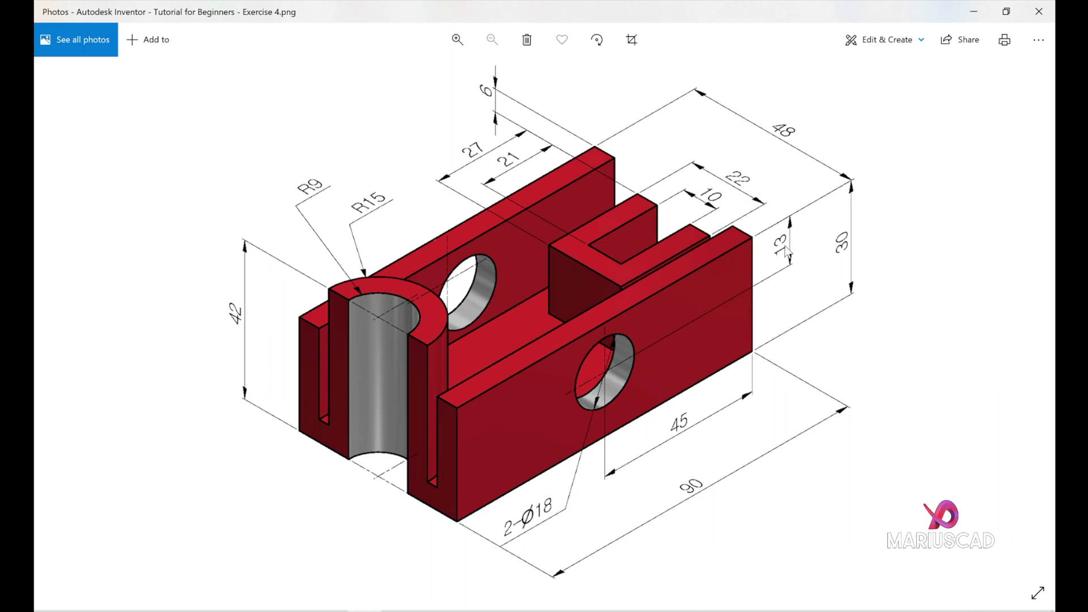
Start a sketch on the long side wall's outer face and draw an 18 mm circle
click(974, 11)
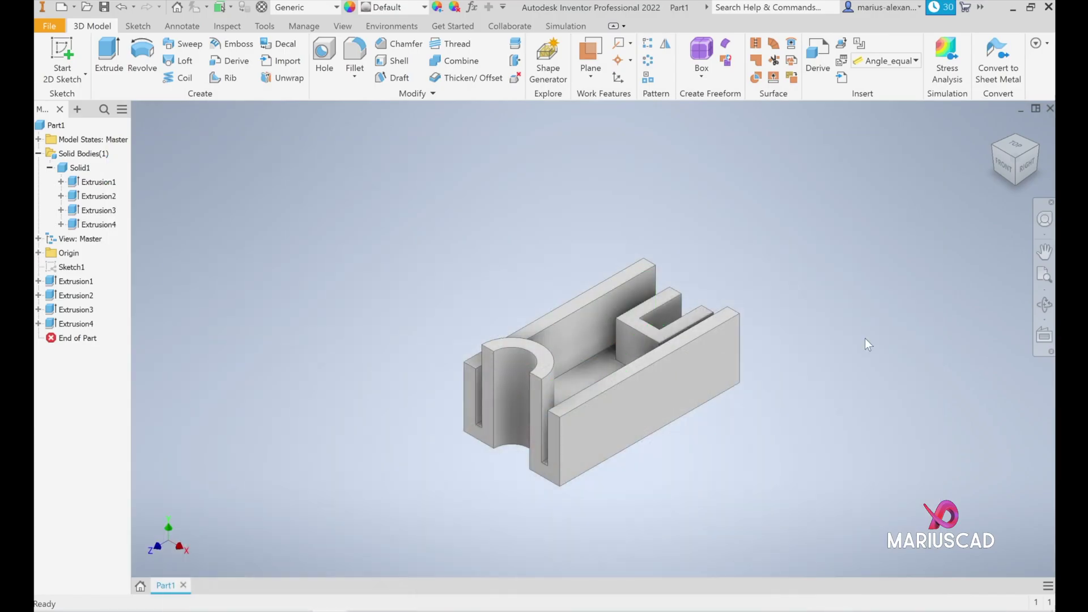
click(674, 382)
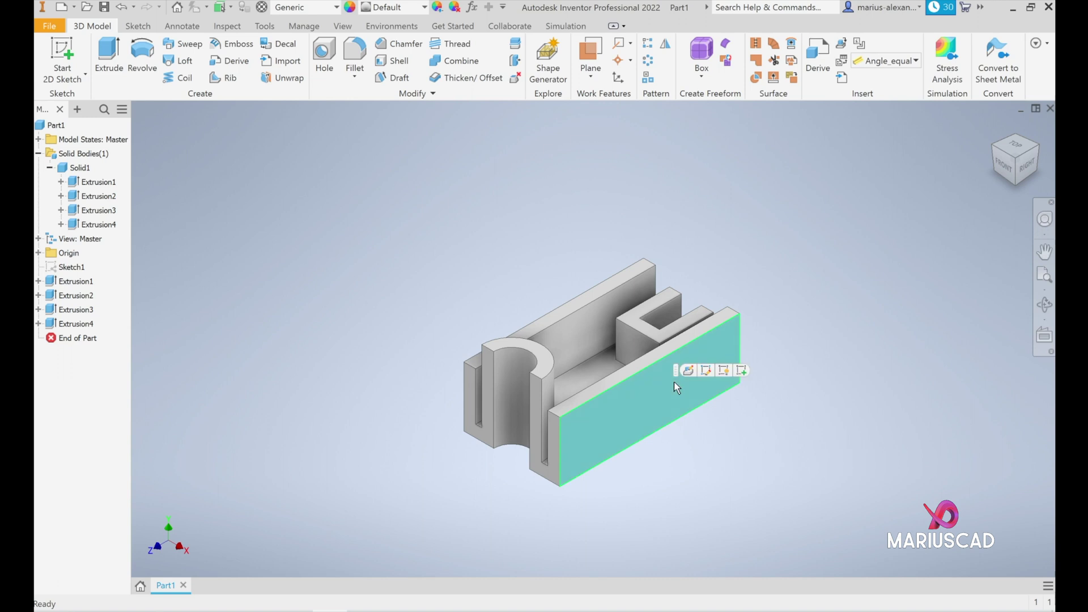
click(742, 370)
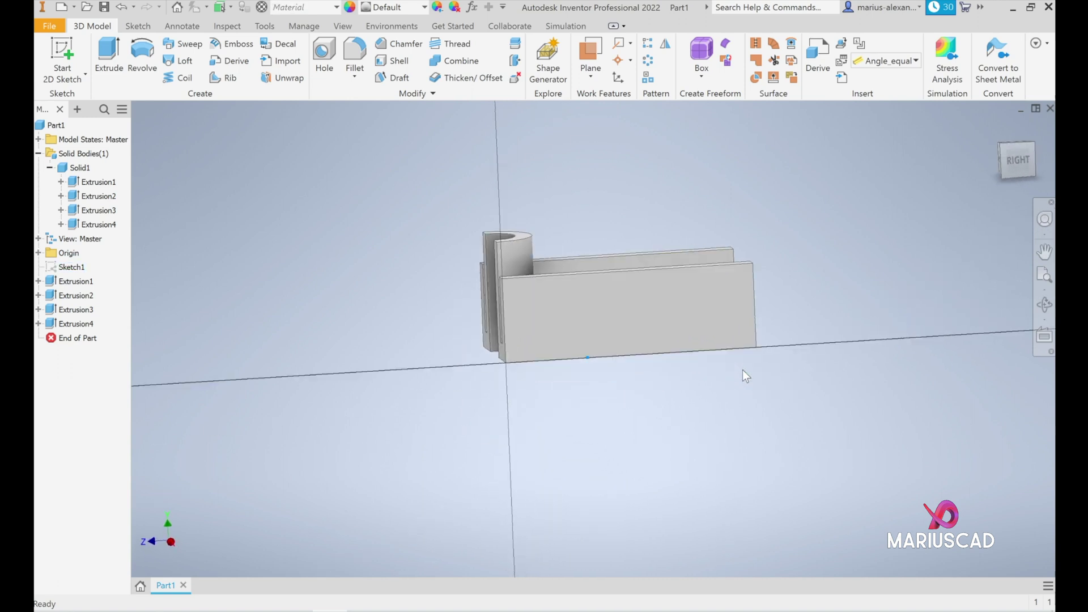
click(142, 56)
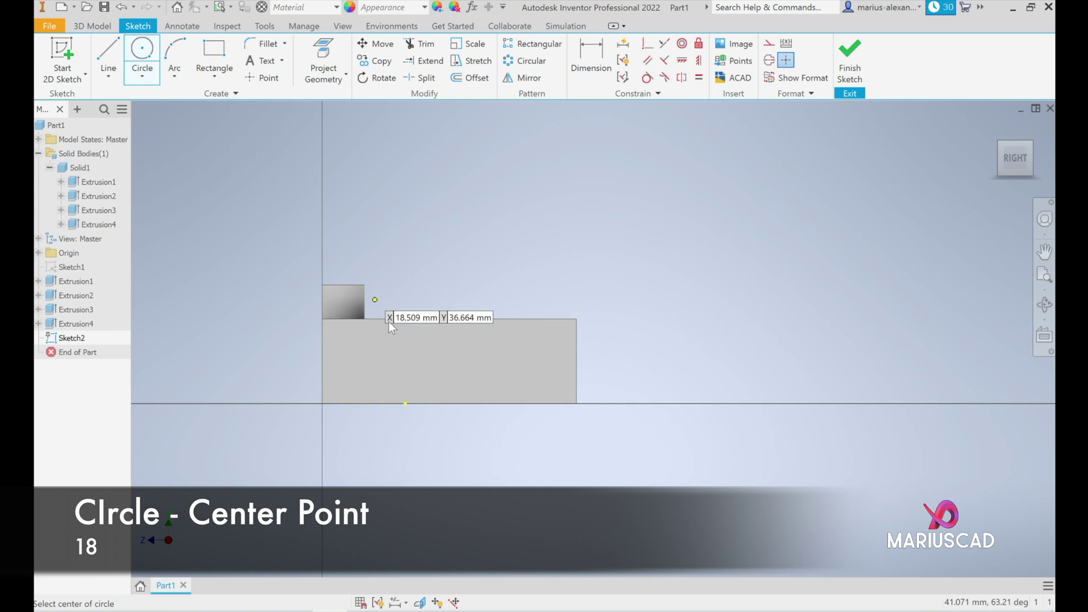
click(456, 342)
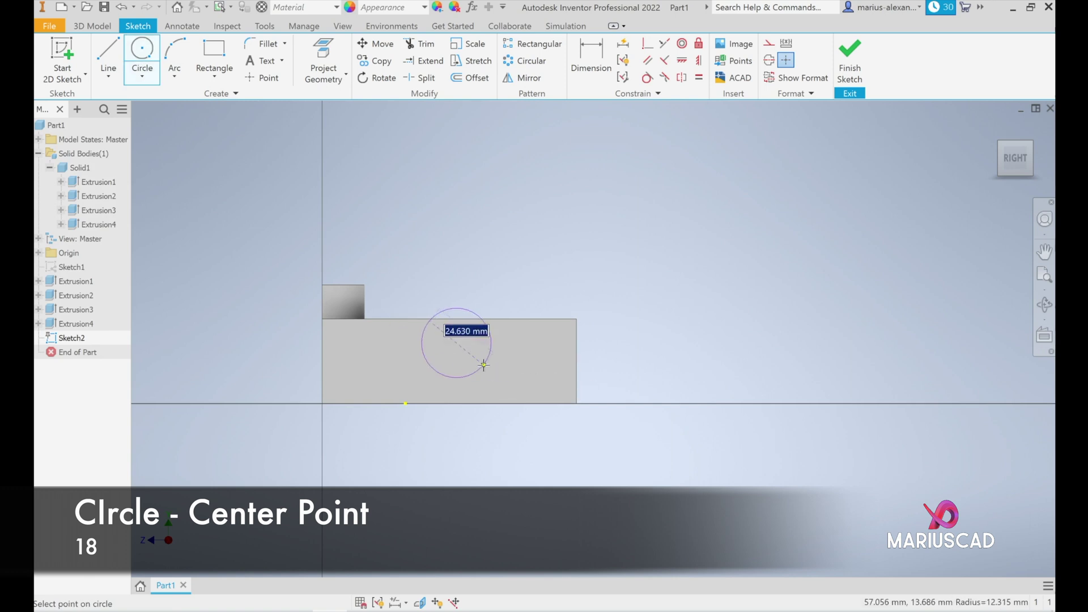
text(18)
key(Return)
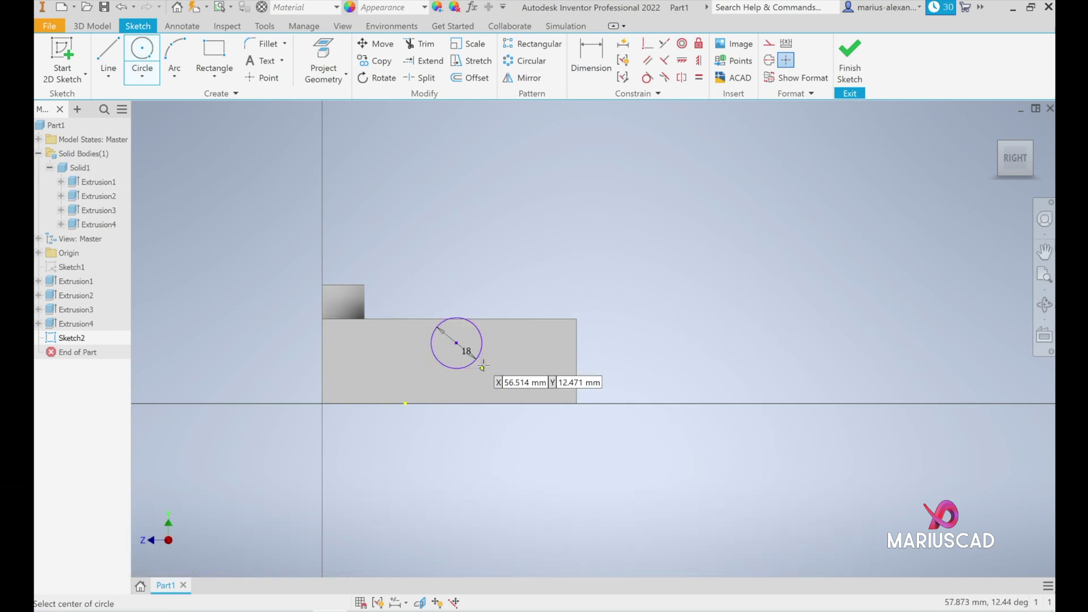
Position the circle 45 mm from the wall's end and 13 mm below its top, then finish the sketch
click(583, 68)
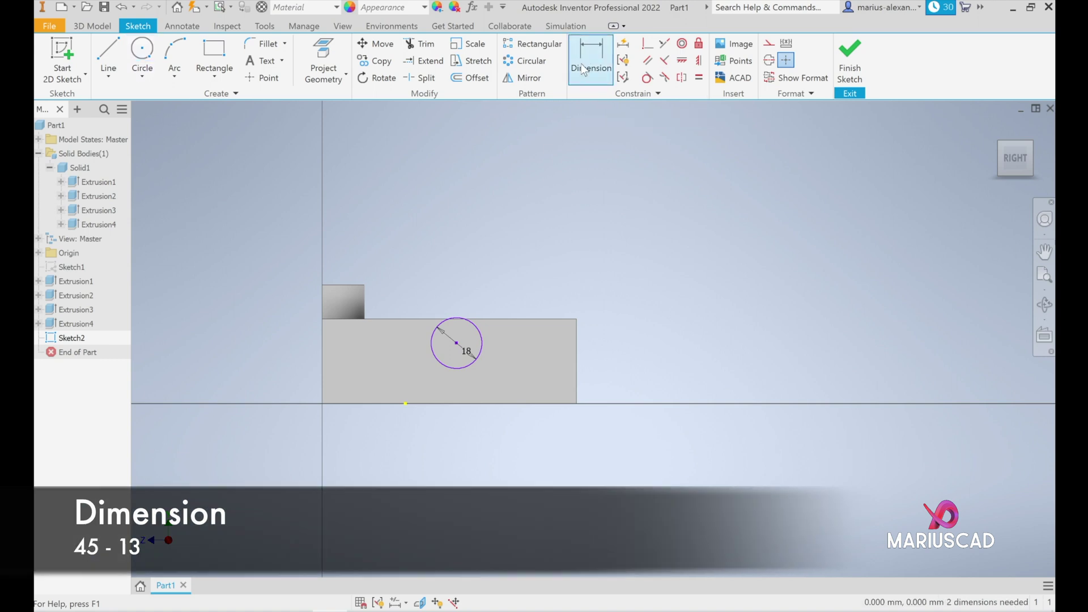
click(468, 348)
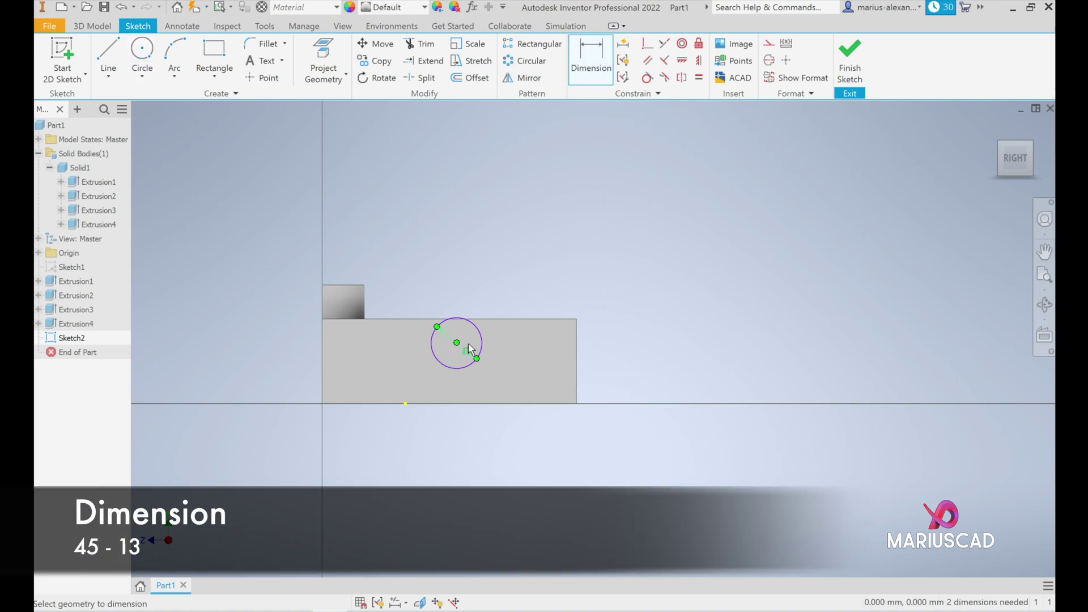
click(576, 363)
click(572, 448)
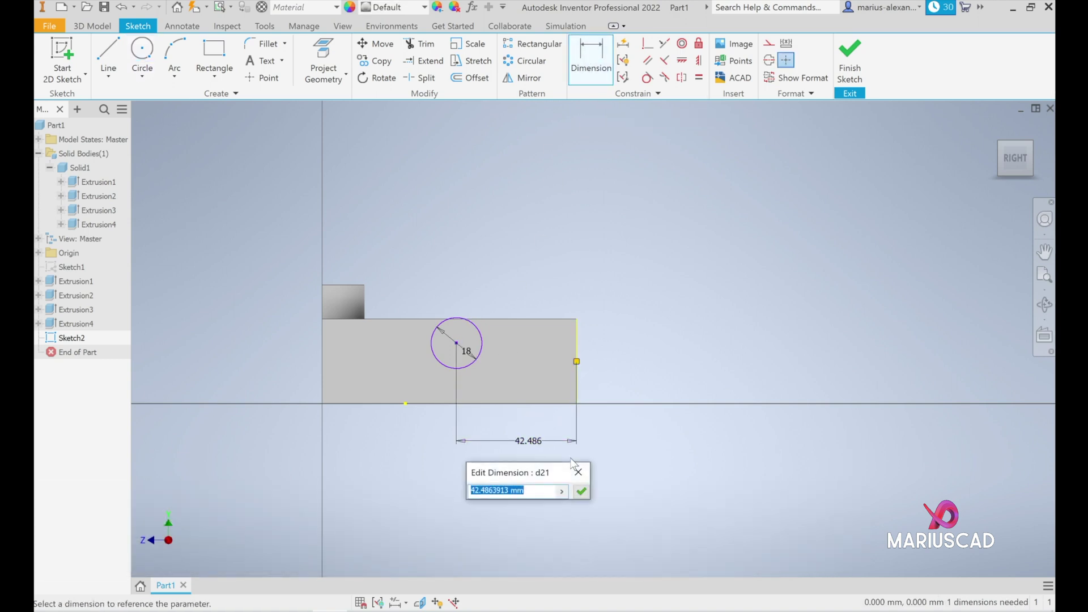
text(45)
key(Return)
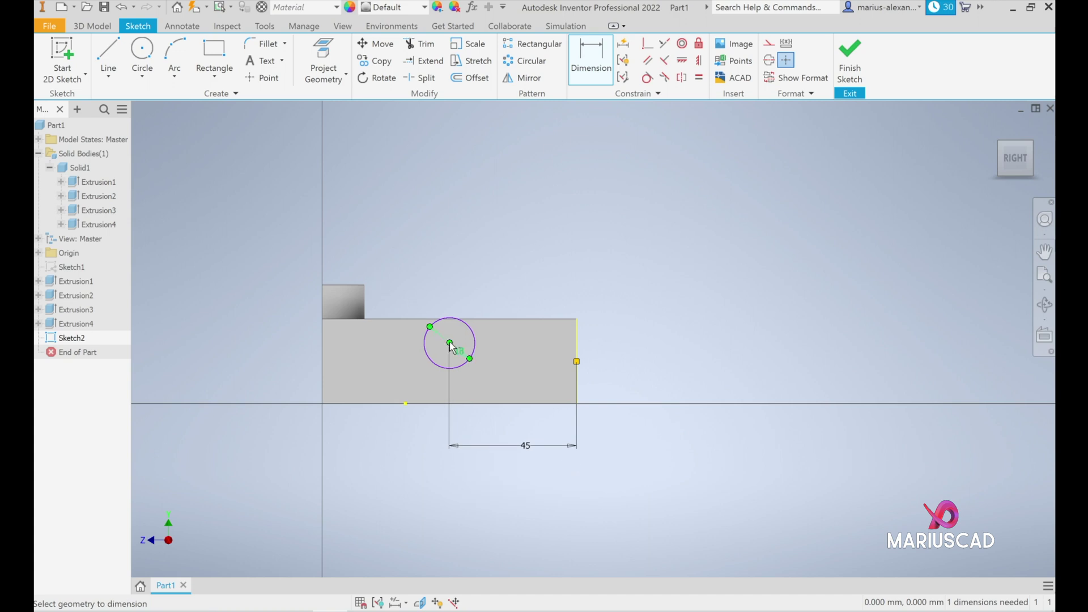
click(449, 342)
click(506, 320)
click(657, 349)
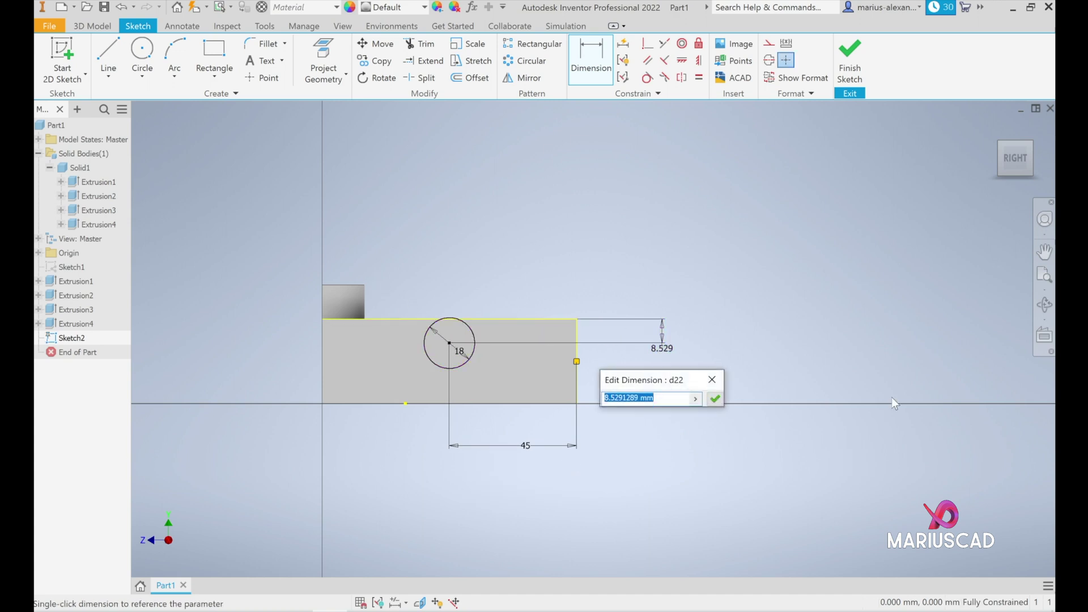
text(13)
key(Return)
click(849, 62)
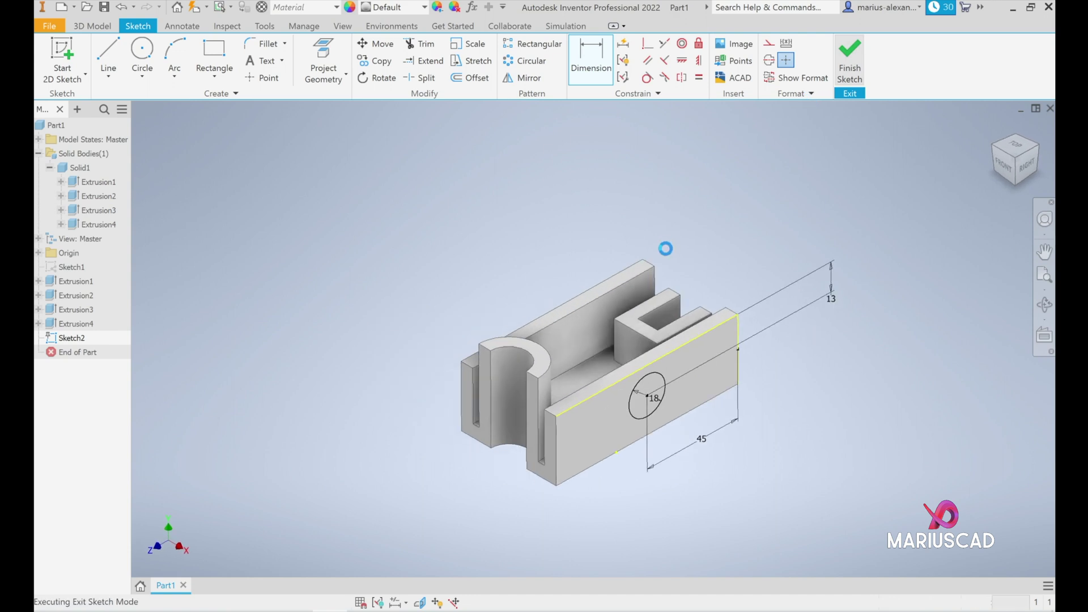
Cut the 18 mm circle Through All, creating holes in both side walls
click(108, 61)
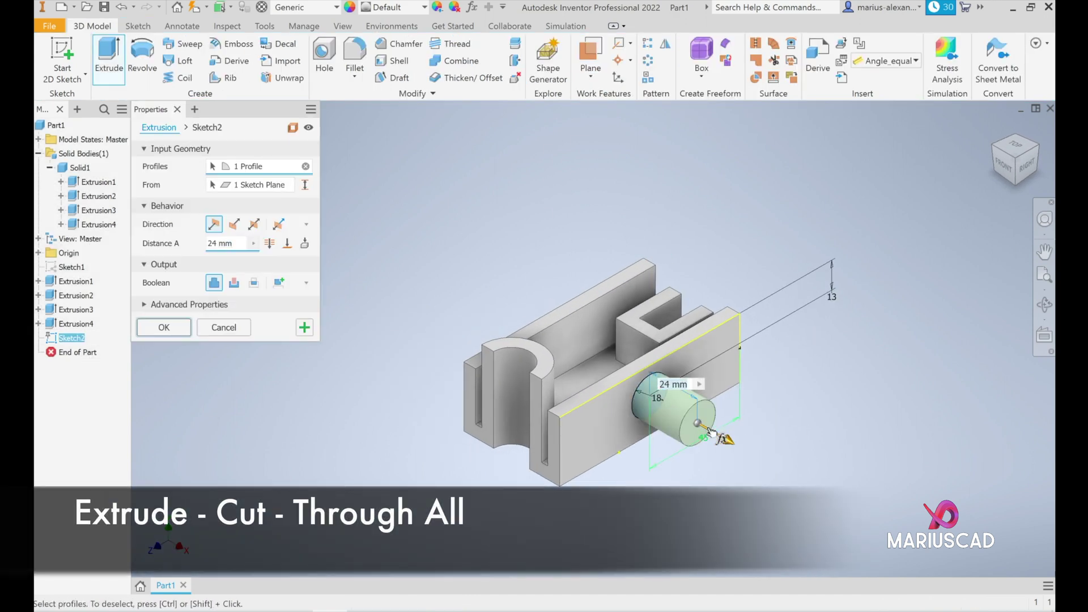
click(233, 225)
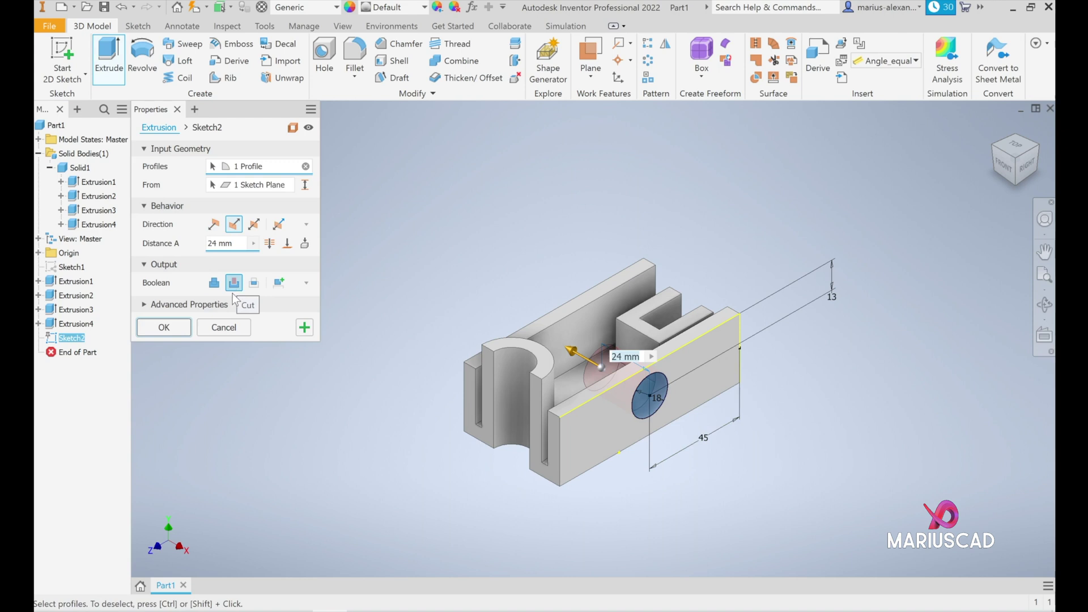
click(269, 243)
shift+middle_drag(782, 385, 483, 344)
click(169, 329)
shift+middle_drag(793, 329, 875, 318)
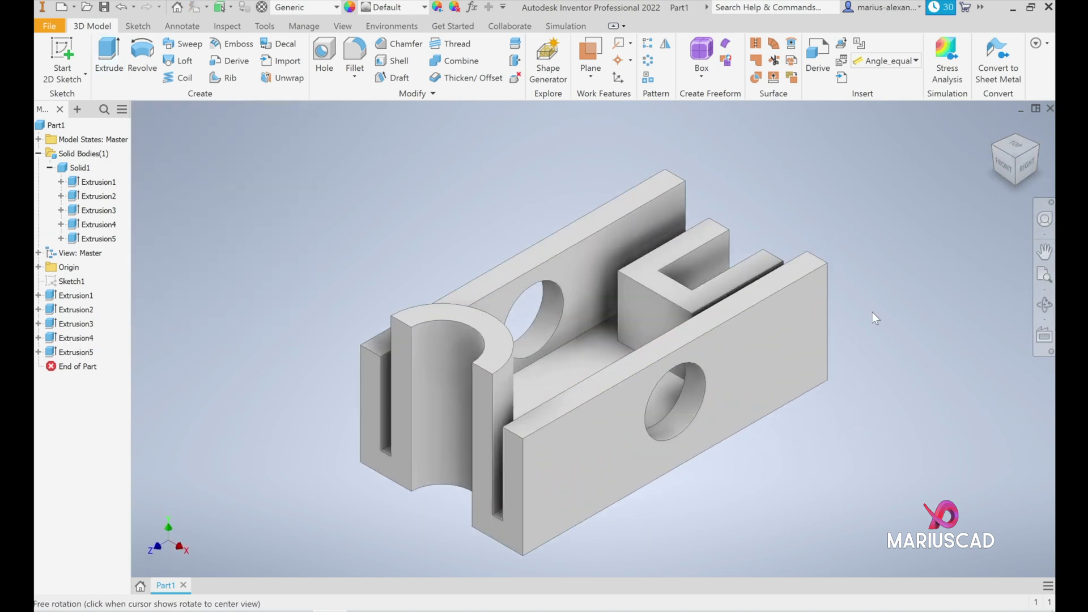
Give the whole bracket the Red appearance
click(423, 8)
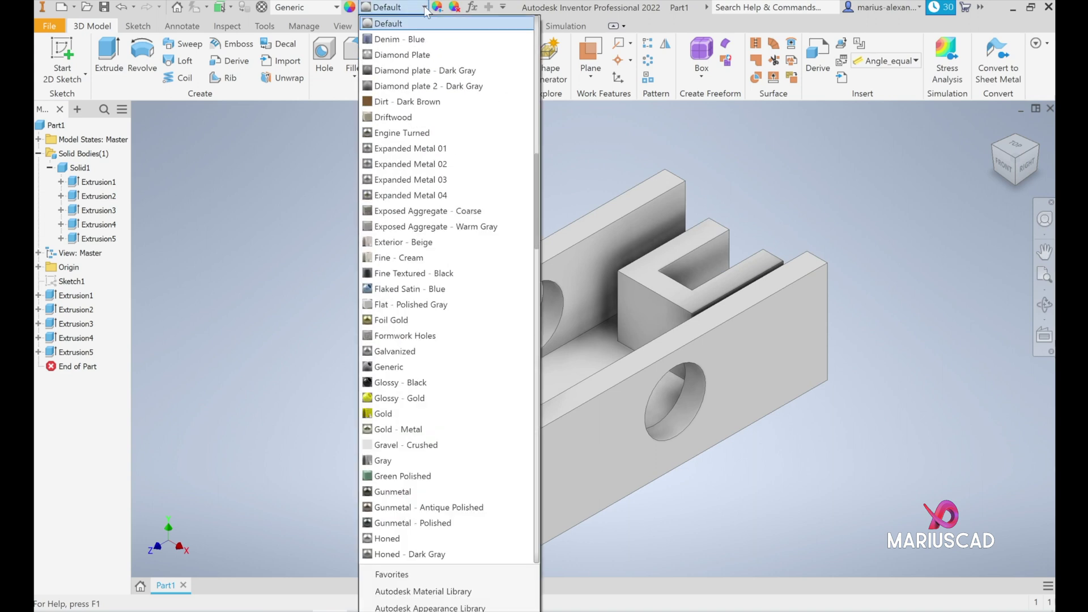
scroll(464, 99, down, 10)
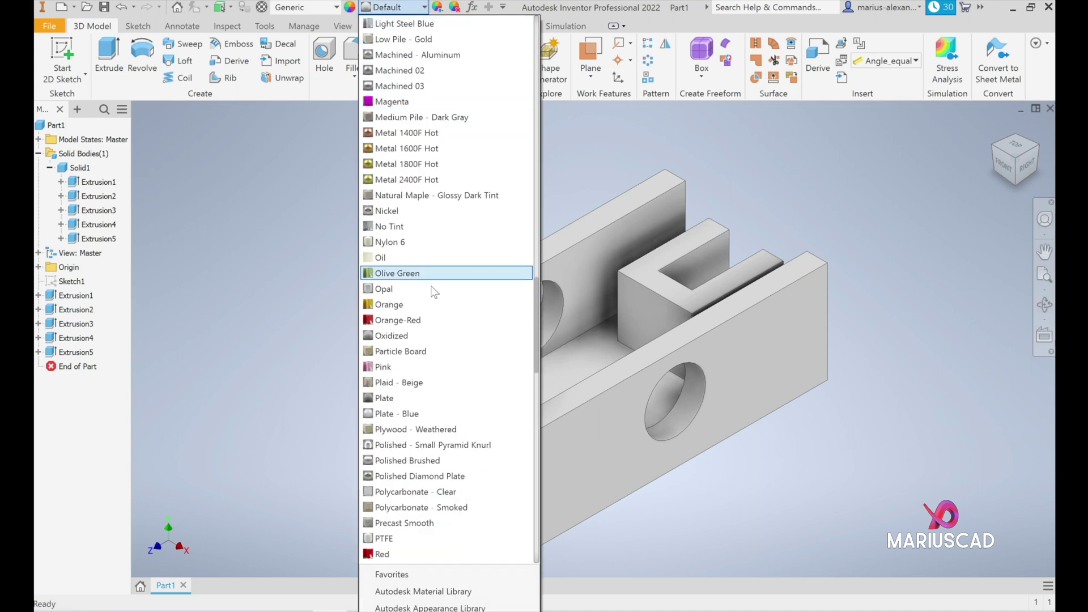
click(396, 554)
scroll(891, 358, down, 2)
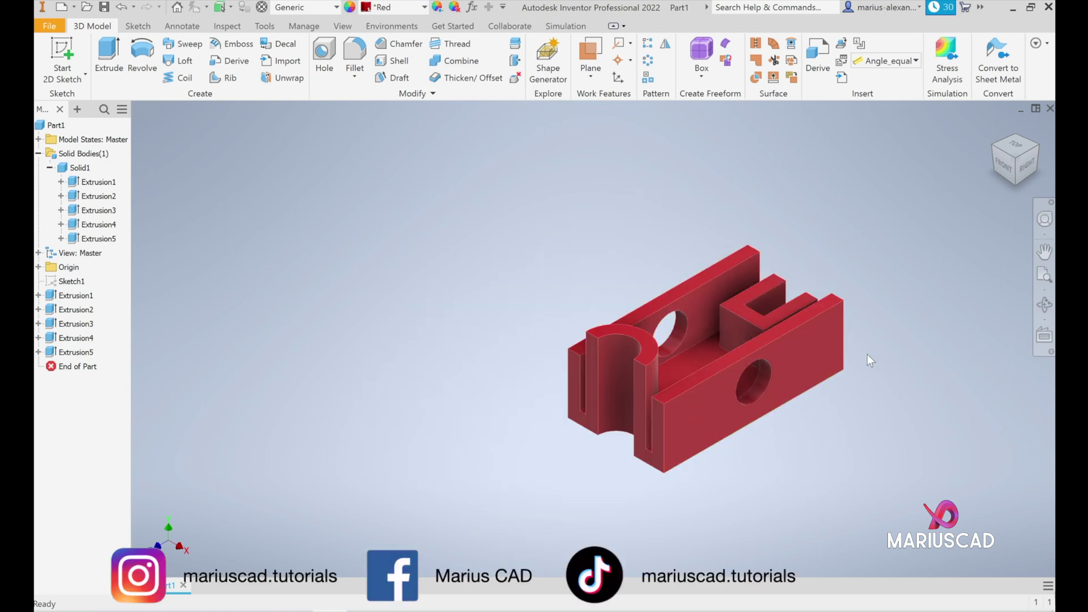
middle_drag(867, 355, 766, 380)
key(alt+Tab)
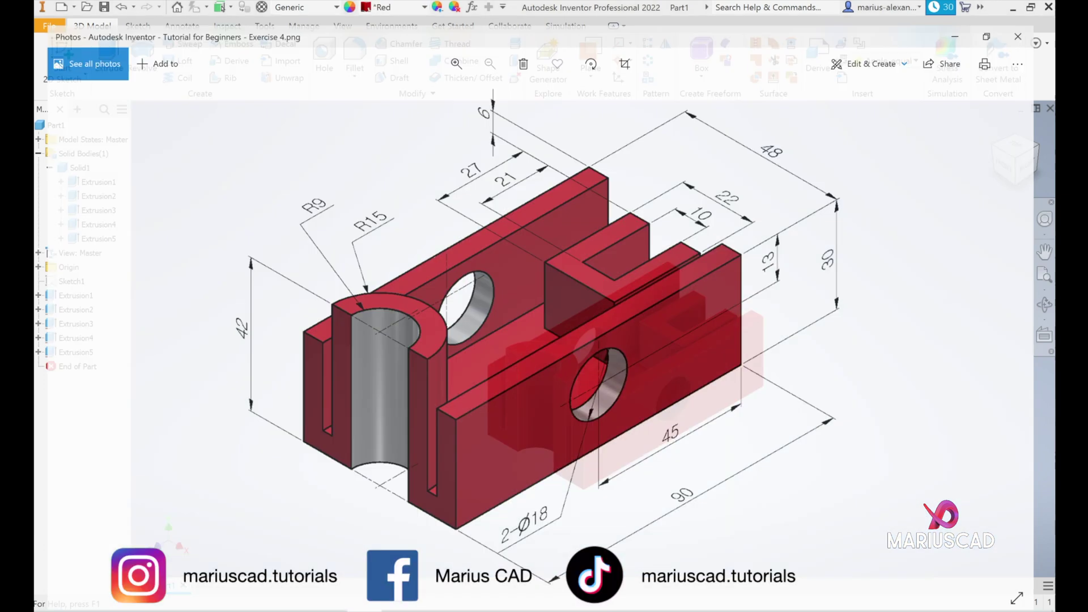
key(alt+Tab)
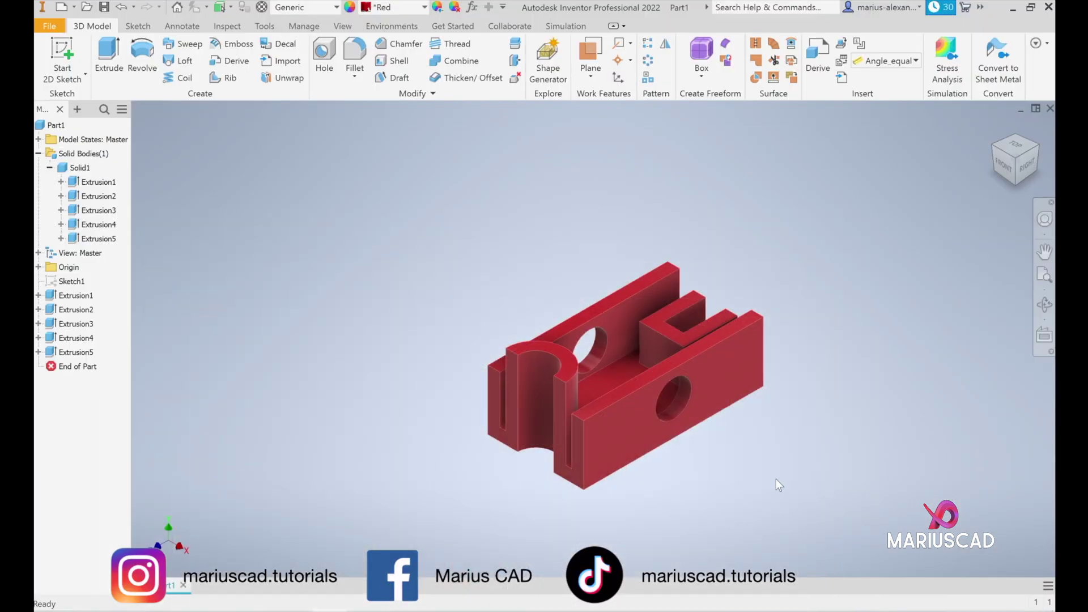
key(F6)
shift+middle_drag(680, 430, 787, 391)
shift+middle_drag(367, 463, 353, 431)
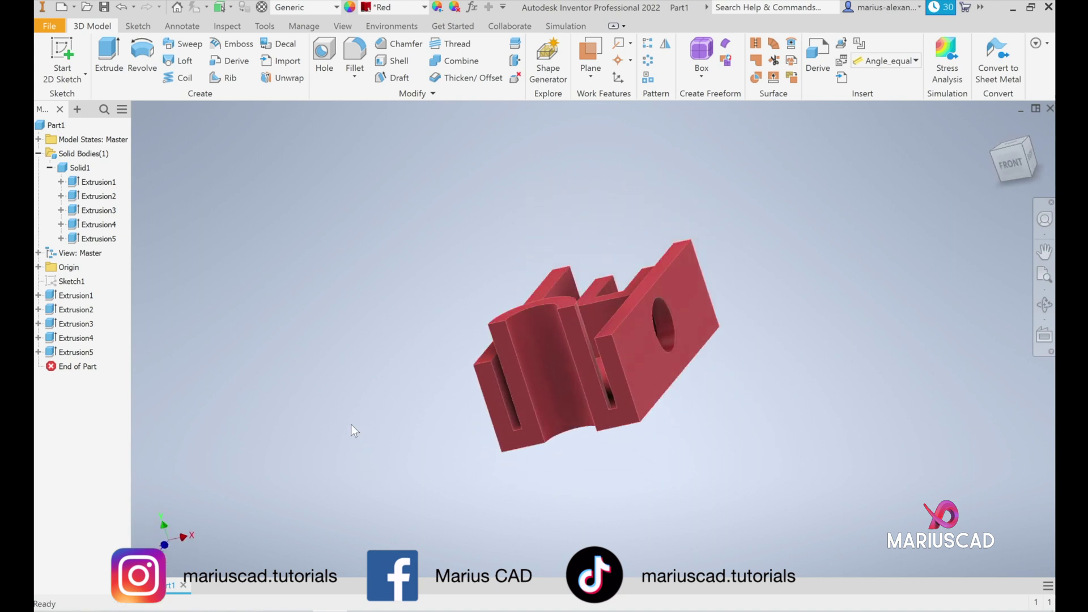
shift+middle_drag(912, 338, 788, 342)
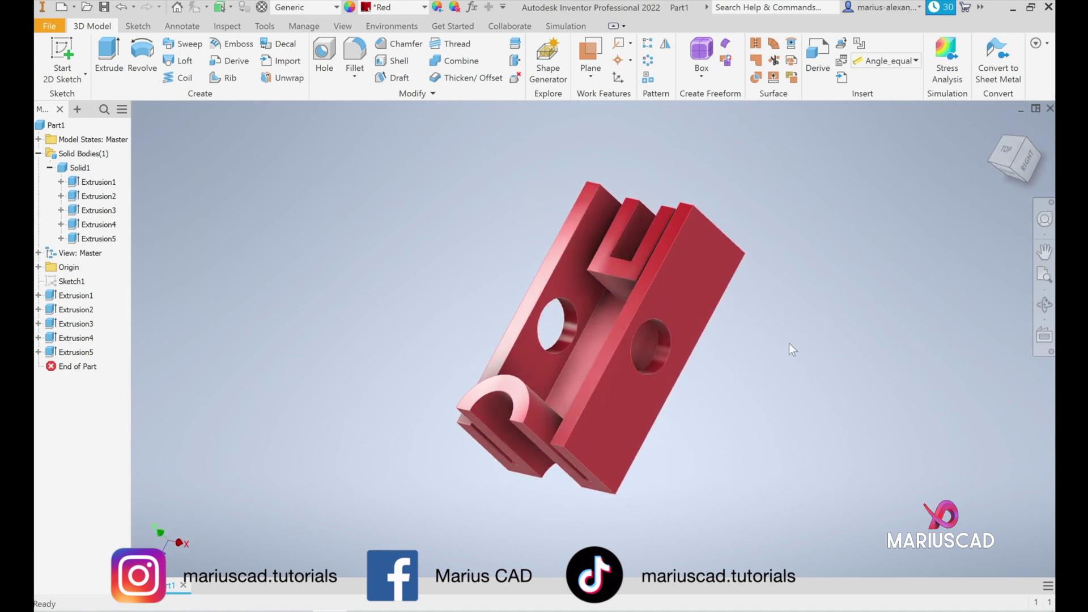